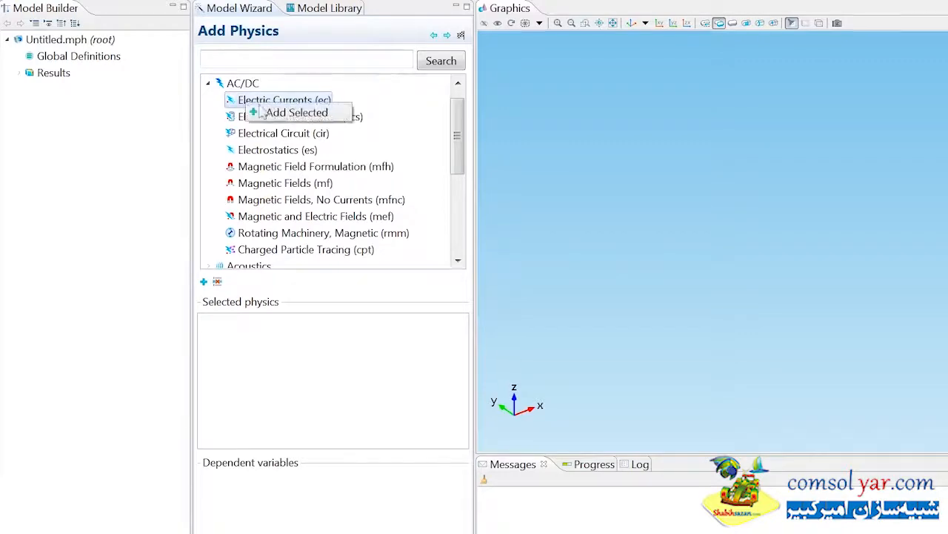
# Step: Add the Electric Currents (ec) and Transport of Diluted Species (chds) physics interfaces to the model
pyautogui.click(208, 83)
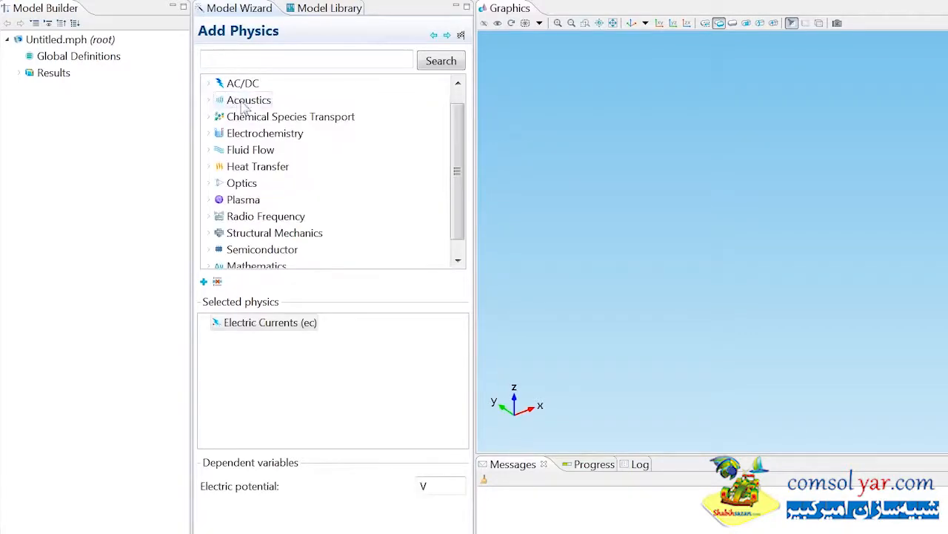
pyautogui.click(208, 116)
pyautogui.rightClick(249, 117)
pyautogui.click(270, 126)
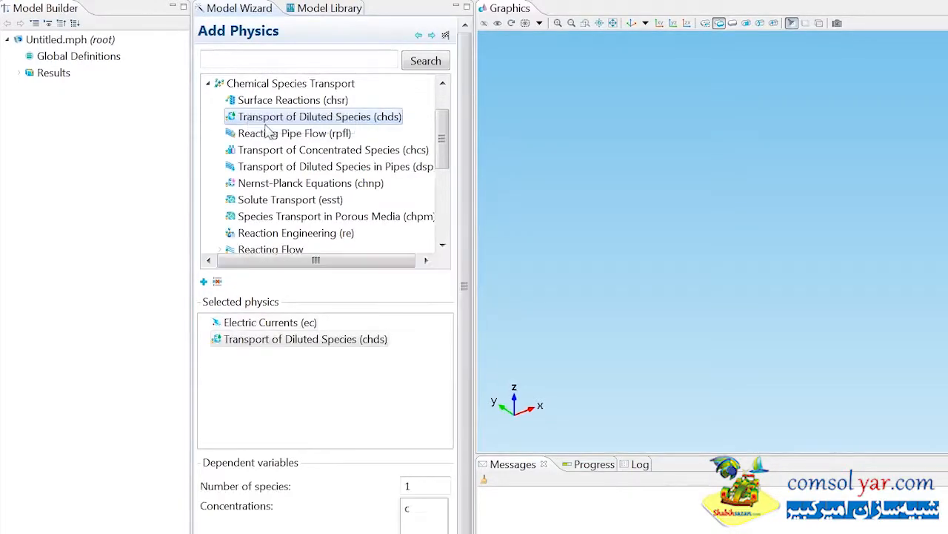
pyautogui.click(208, 83)
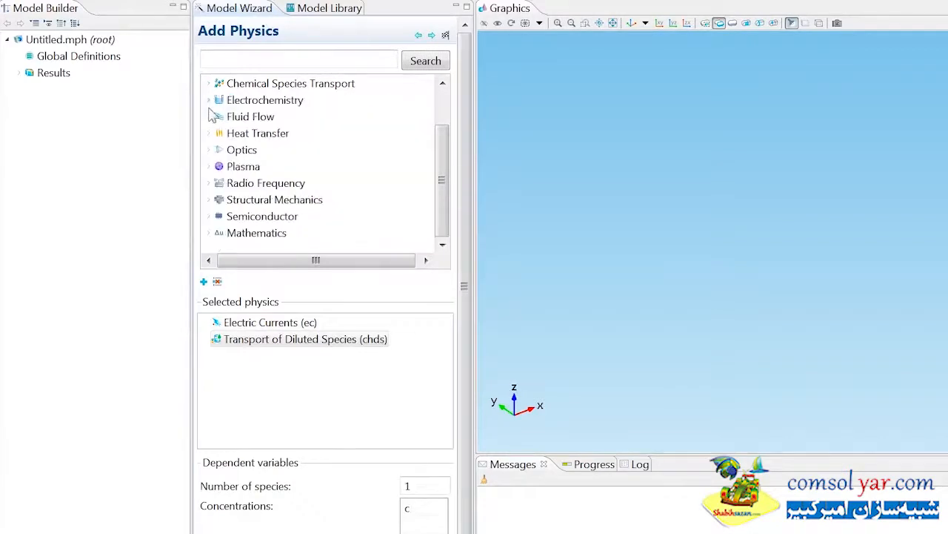
# Step: Add the single-phase Creeping Flow (spf) interface from the Fluid Flow physics
pyautogui.click(210, 116)
pyautogui.click(219, 100)
pyautogui.click(256, 150)
pyautogui.rightClick(258, 150)
pyautogui.click(261, 158)
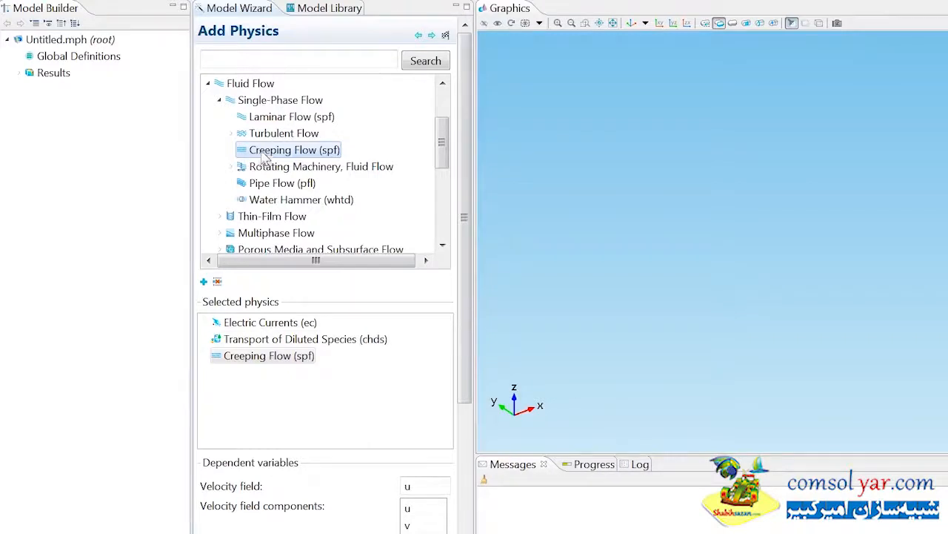
# Step: Choose a Stationary study for the selected physics and finish the model setup
pyautogui.click(432, 36)
pyautogui.click(279, 111)
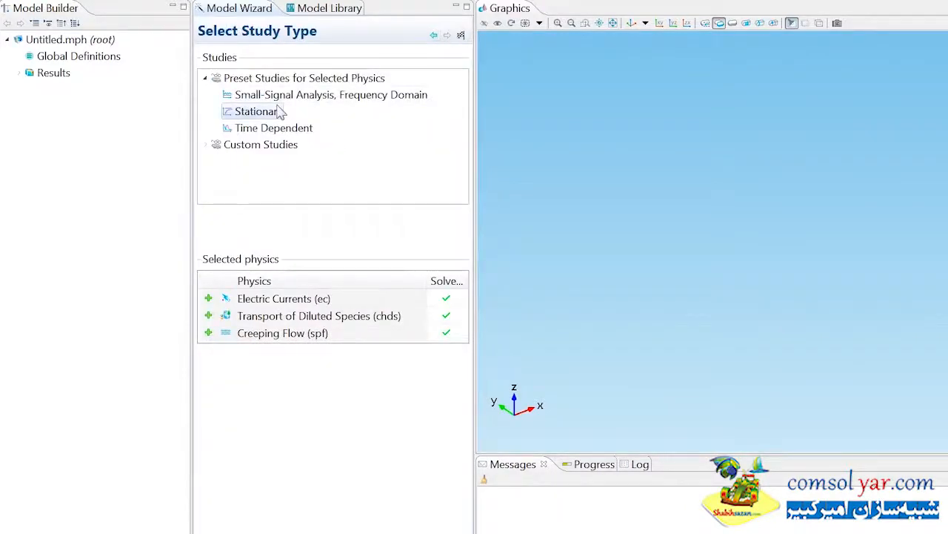
pyautogui.click(461, 37)
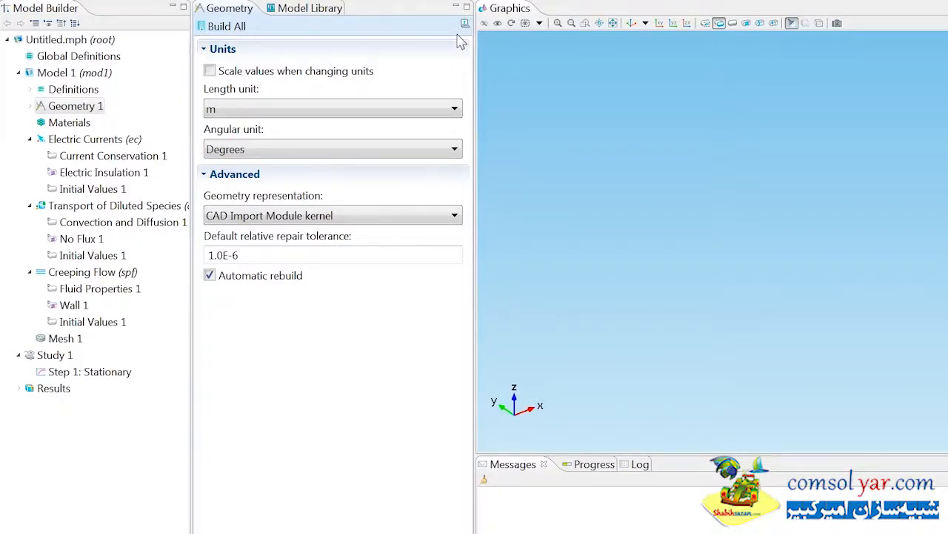
# Step: Create a global parameters list and define u_a as 0.2[mm/s], described as "Average velocity, sample inlet"
pyautogui.rightClick(96, 65)
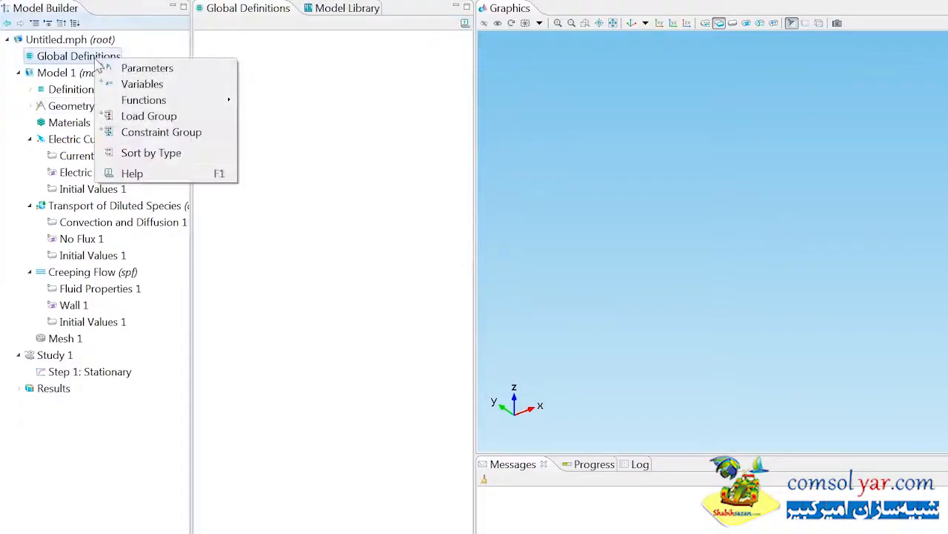
pyautogui.click(118, 69)
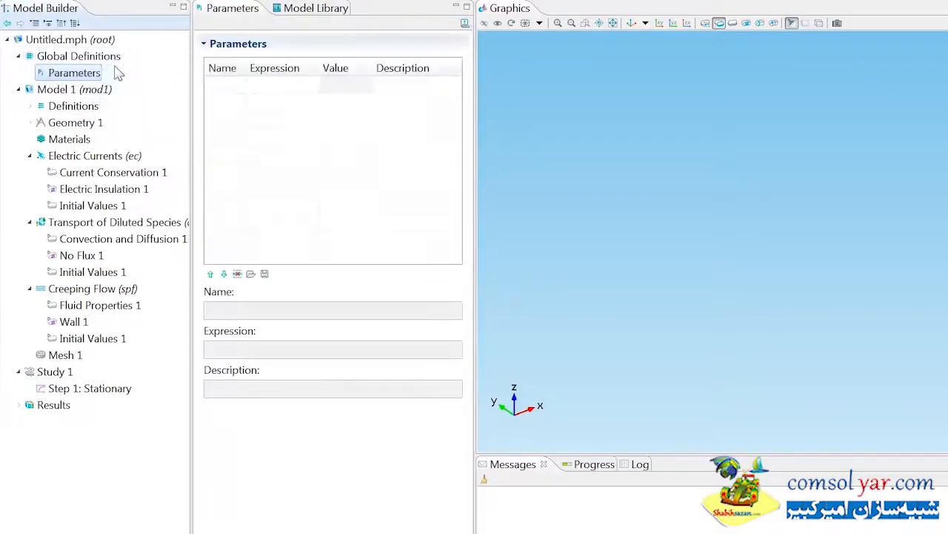
pyautogui.click(231, 85)
pyautogui.write('u_a')
pyautogui.press('Tab')
pyautogui.write('0.2[mm/s]')
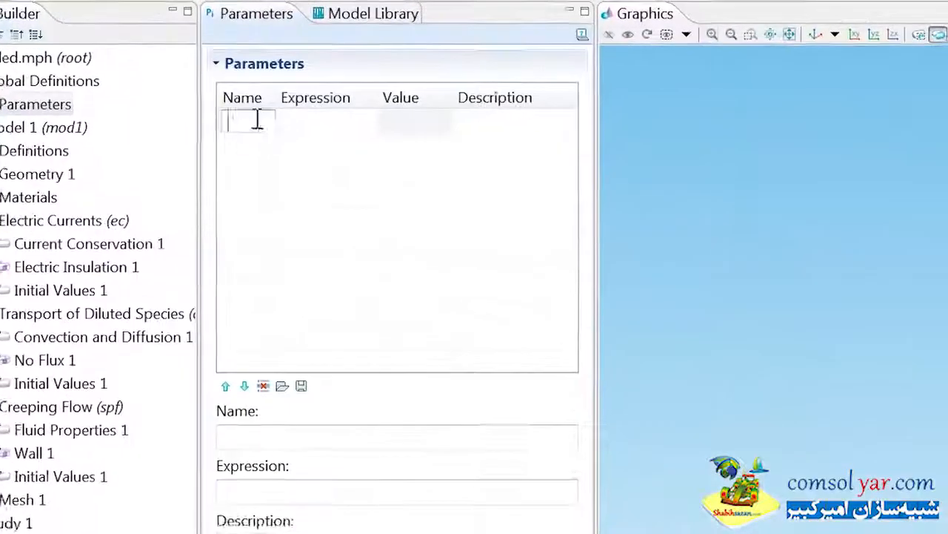
pyautogui.press('Tab')
pyautogui.write('Average velocity, sample')
pyautogui.press('Tab')
# Step: Define w_a as 0.67[mm/s], "Average velocity, buffer inlets", and D as 1e-9[m^2/s], "Sample ion diffusivity"
pyautogui.write('w_a')
pyautogui.press('Tab')
pyautogui.write('0.67[mm/s]')
pyautogui.press('Tab')
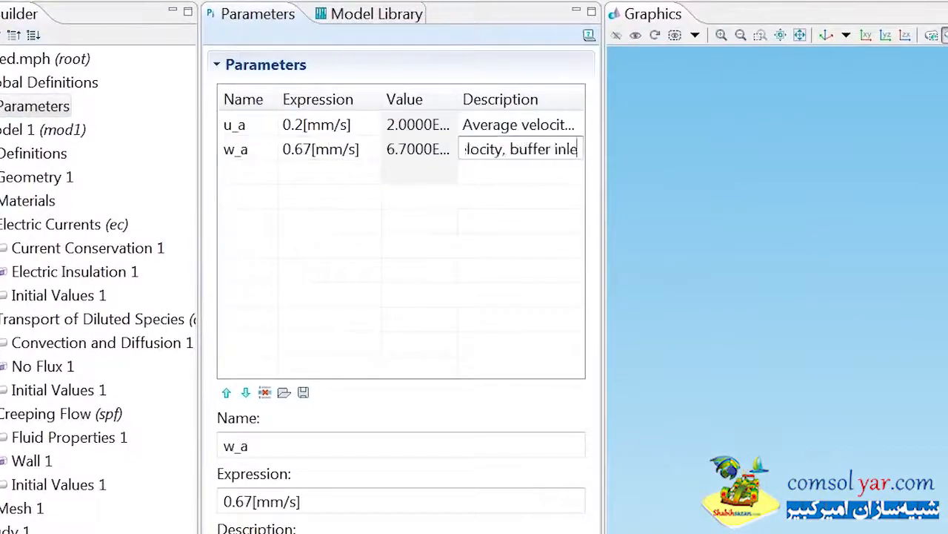
pyautogui.write('^2/s]')
# Step: Define T as 295[K], "Temperature", and c_in as 0.05*3.5[g/l]/(22+35)[g/mol], "Sample ion concentration, inlet"
pyautogui.press('Tab')
pyautogui.write('Sample ion diff')
pyautogui.press('Tab')
pyautogui.write('T')
pyautogui.press('Tab')
pyautogui.write('295[K]')
# Step: Define the parameter z_c as -1 with the description "Charge number"
pyautogui.press('Tab')
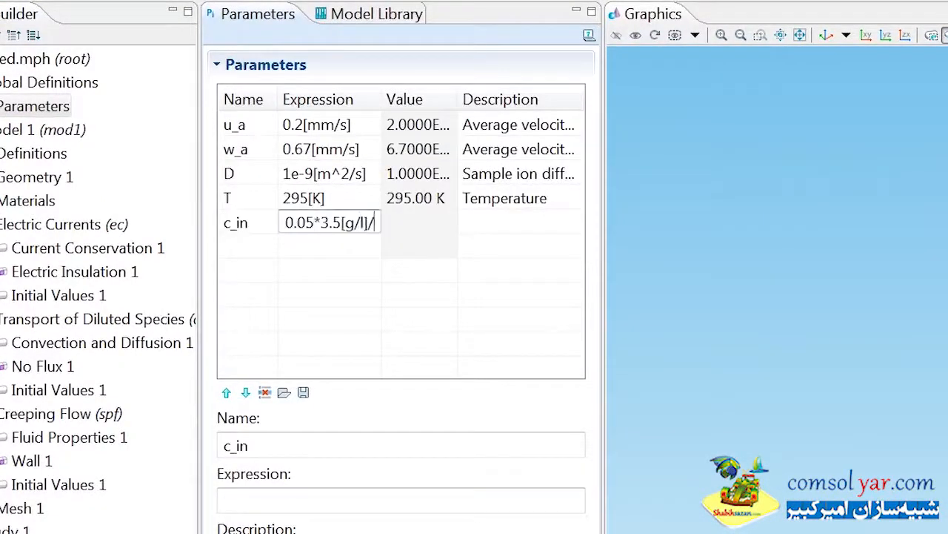
pyautogui.write('mple ion concentration')
pyautogui.press('Tab')
pyautogui.write('z_c')
pyautogui.press('Tab')
pyautogui.write('-1')
pyautogui.press('Tab')
pyautogui.write('Charge number')
# Step: Widen the parameters table with its Description and Expression columns to show the full entries
pyautogui.moveTo(603, 131); pyautogui.dragTo(844, 101)
pyautogui.moveTo(738, 99); pyautogui.dragTo(817, 94)
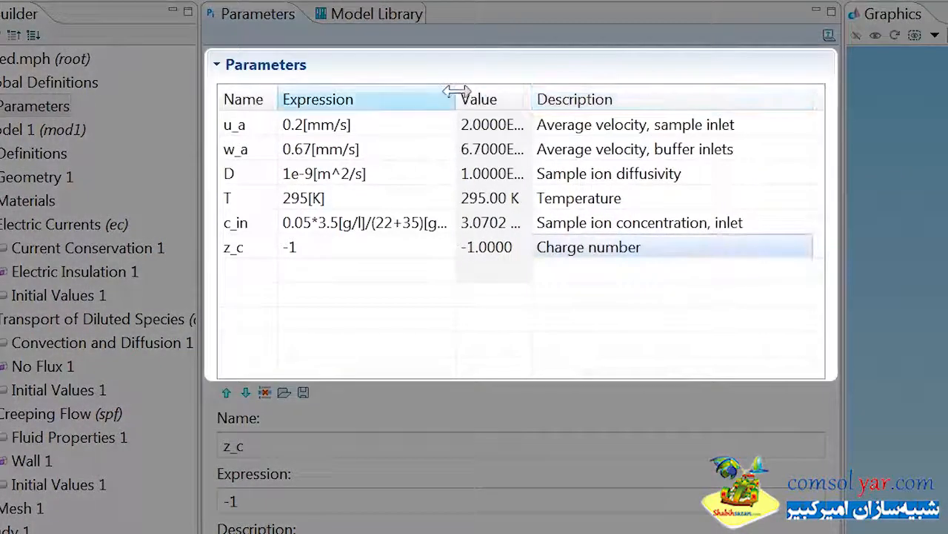
pyautogui.moveTo(453, 90); pyautogui.dragTo(489, 91)
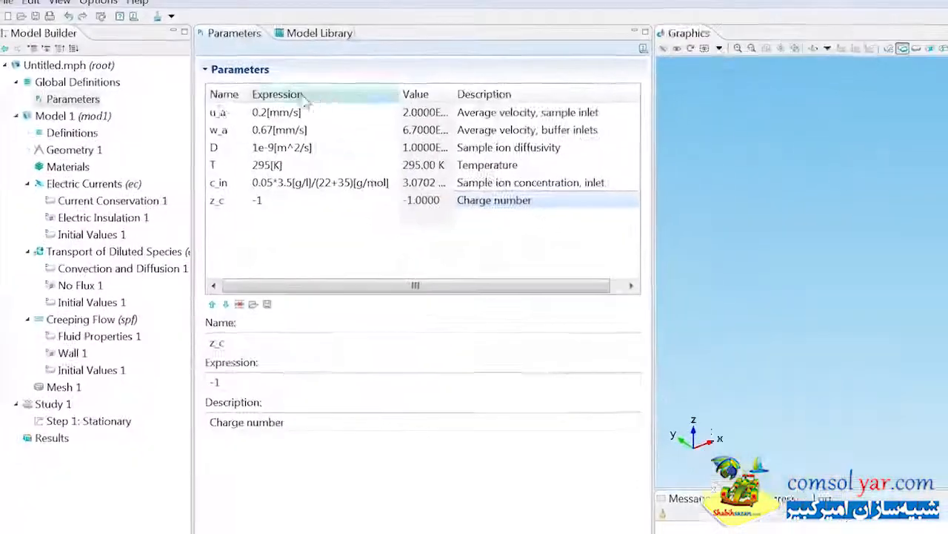
# Step: Import the geometry file electrokinetic_valve.mphbin from the Fluid_Flow model folder into Geometry 1
pyautogui.click(86, 150)
pyautogui.rightClick(88, 149)
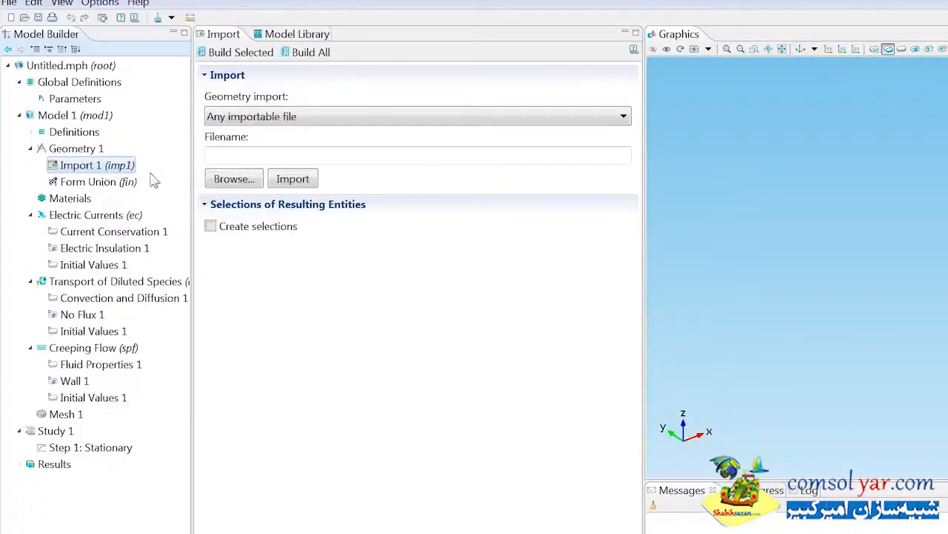
pyautogui.click(230, 177)
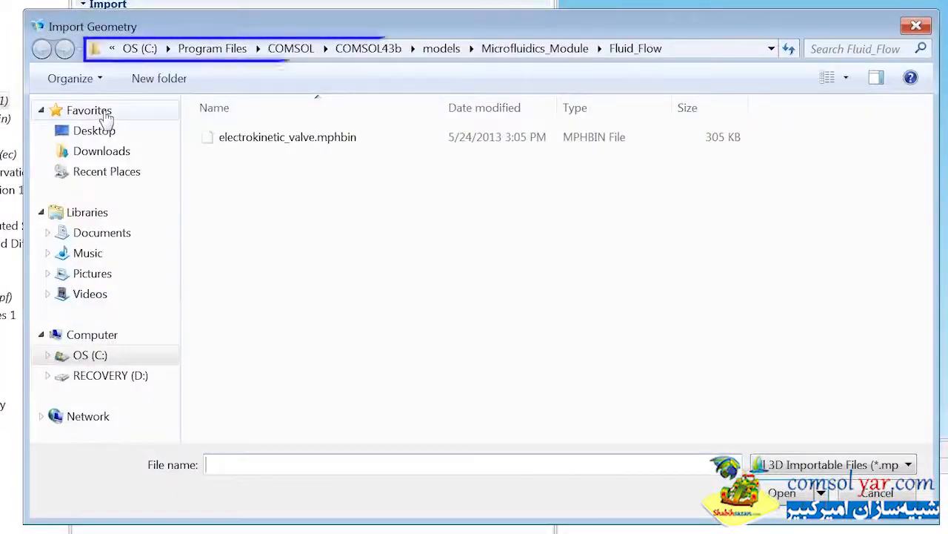
pyautogui.click(236, 138)
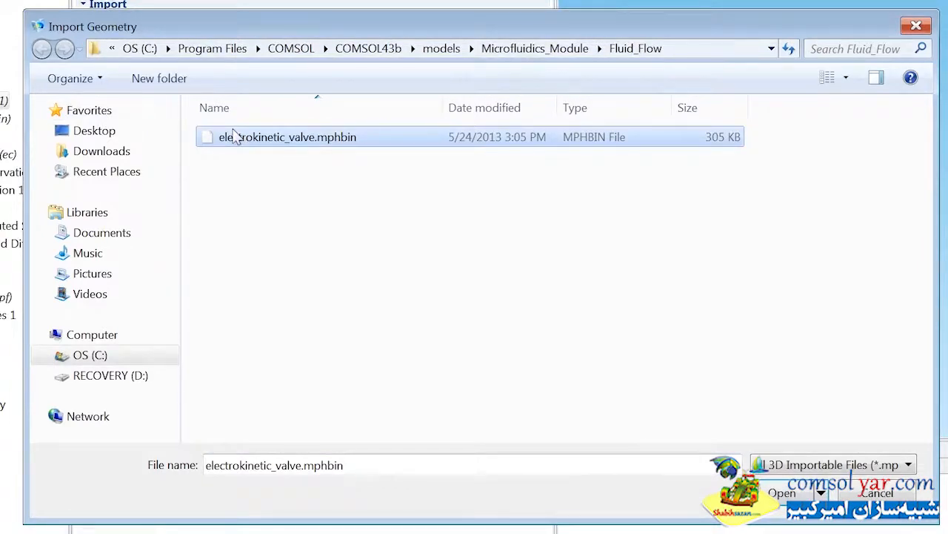
pyautogui.click(782, 492)
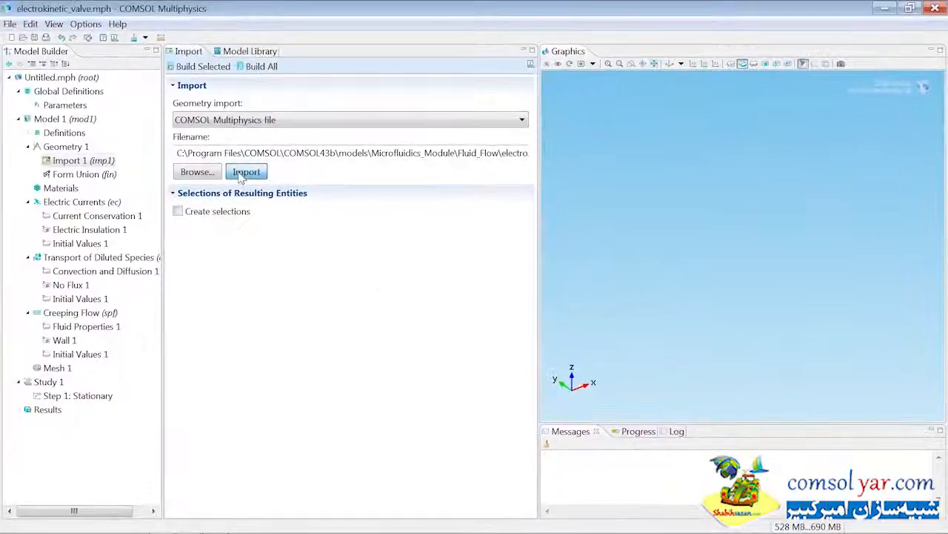
pyautogui.click(246, 172)
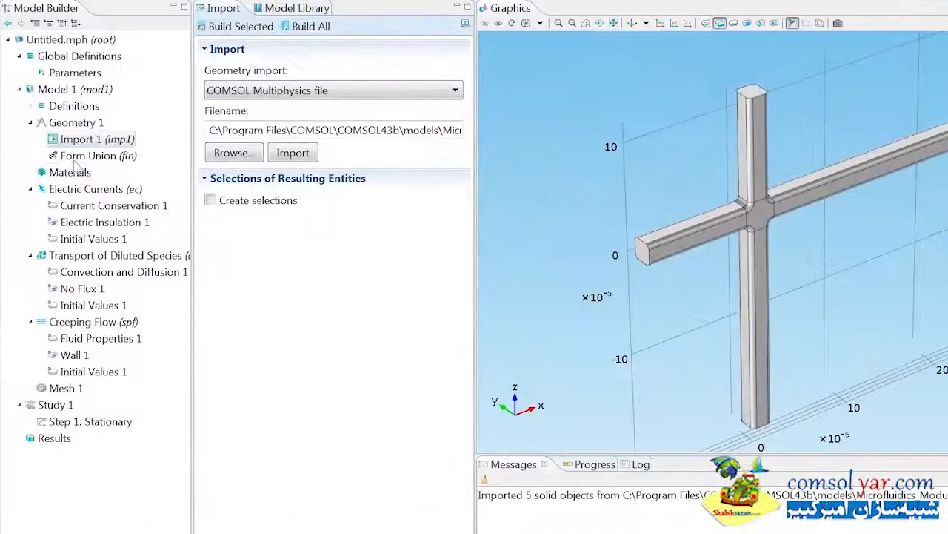
# Step: Add a material on all domains with electrical conductivity 1 S/m, relative permittivity 1, density 1e3 and dynamic viscosity 1e-3 Pa·s
pyautogui.click(68, 172)
pyautogui.rightClick(54, 176)
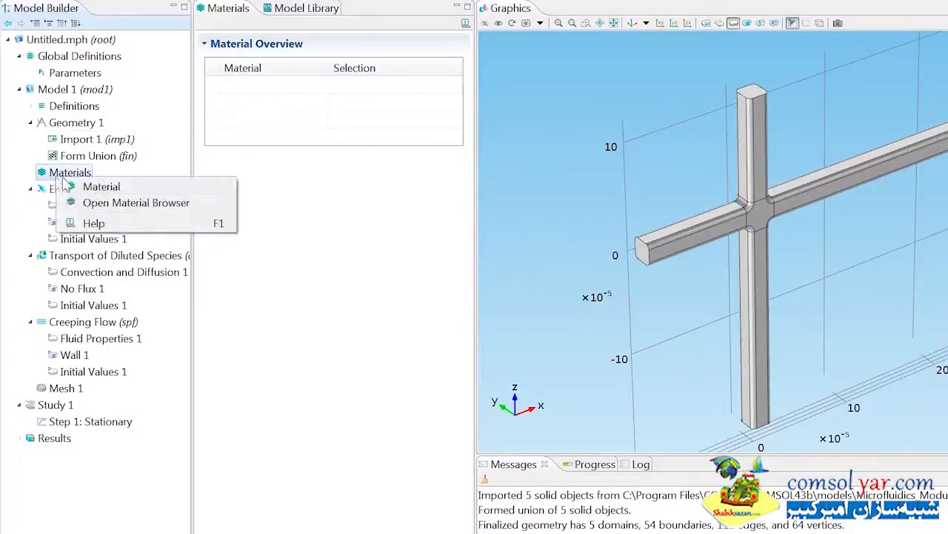
pyautogui.click(81, 187)
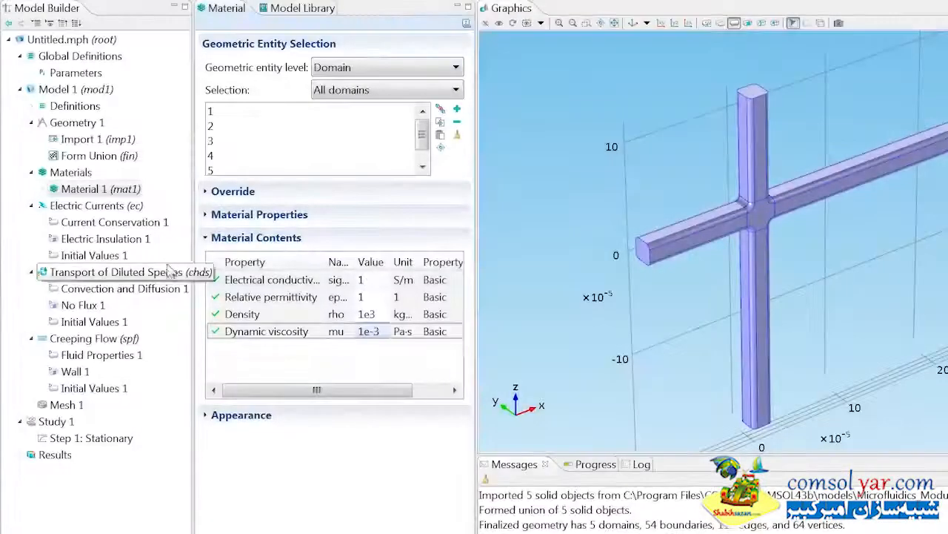
# Step: Add an Electric Potential condition of -1 V on boundary 1 under Electric Currents
pyautogui.rightClick(111, 208)
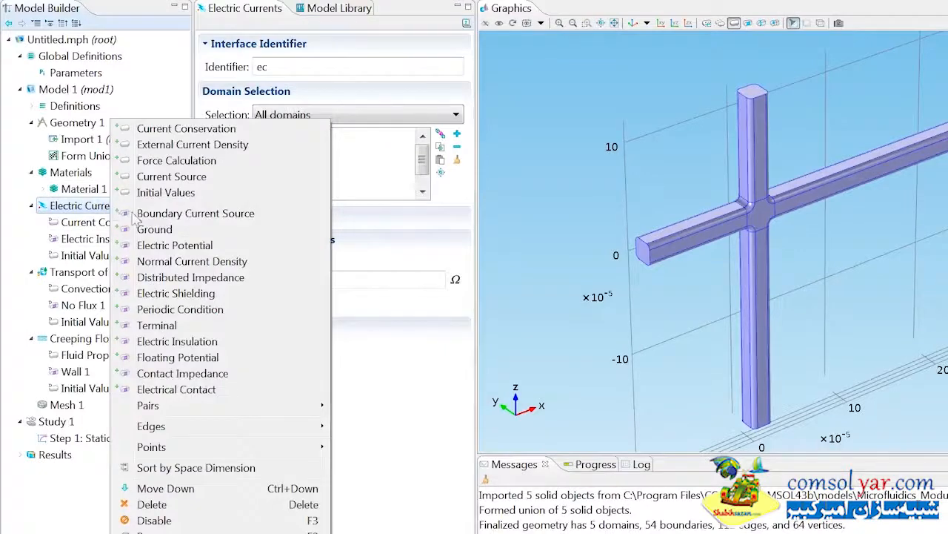
pyautogui.click(157, 246)
pyautogui.click(256, 112)
pyautogui.write('1')
pyautogui.press('Return')
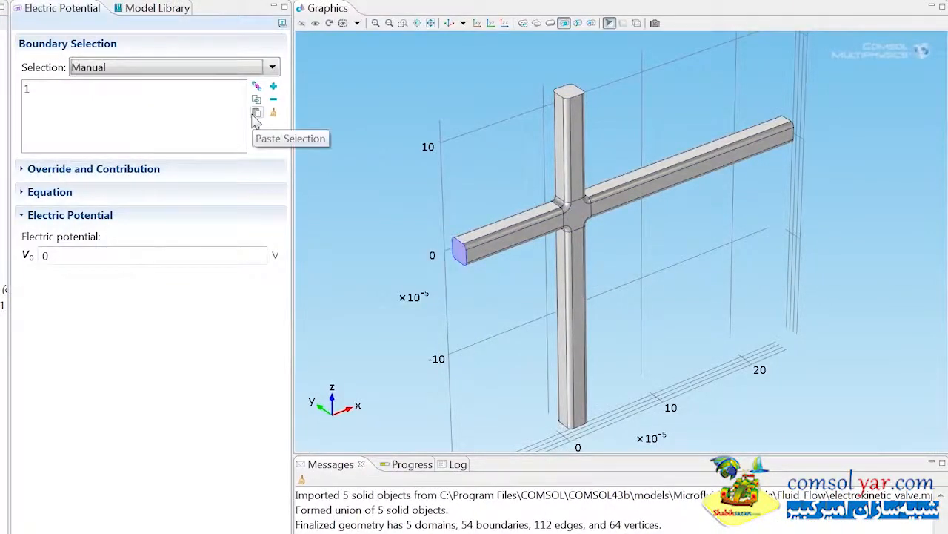
pyautogui.doubleClick(45, 254)
pyautogui.write('-1')
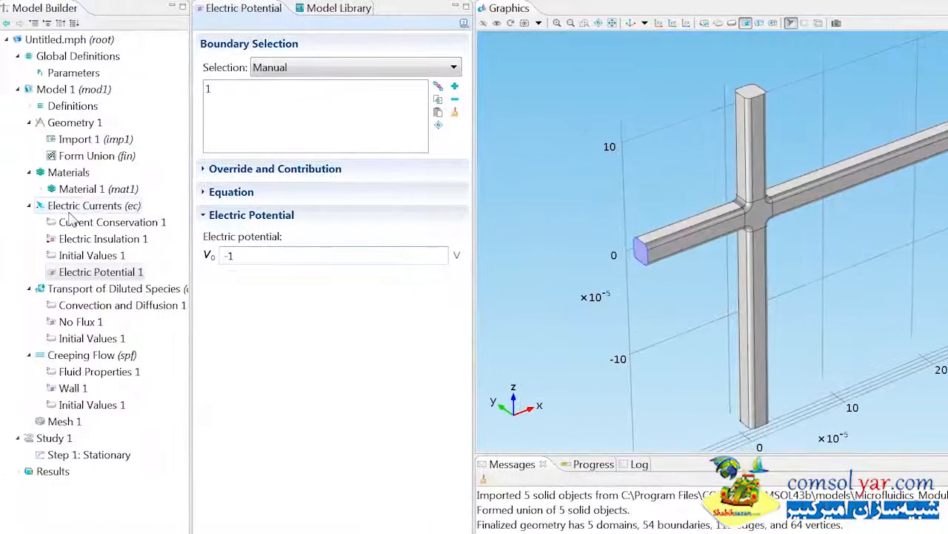
# Step: Add a Ground condition on boundary 54 under Electric Currents
pyautogui.rightClick(69, 211)
pyautogui.click(89, 229)
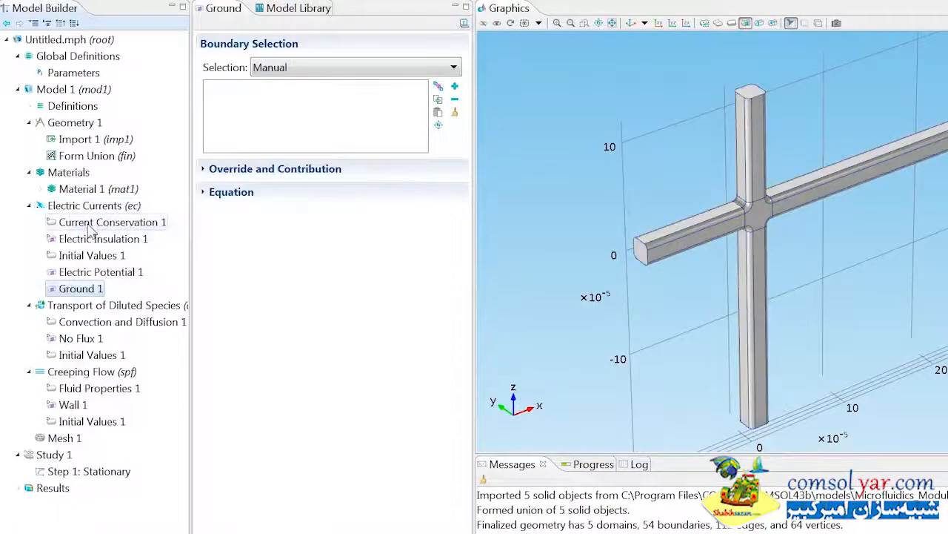
pyautogui.click(436, 113)
pyautogui.write('54')
pyautogui.press('Return')
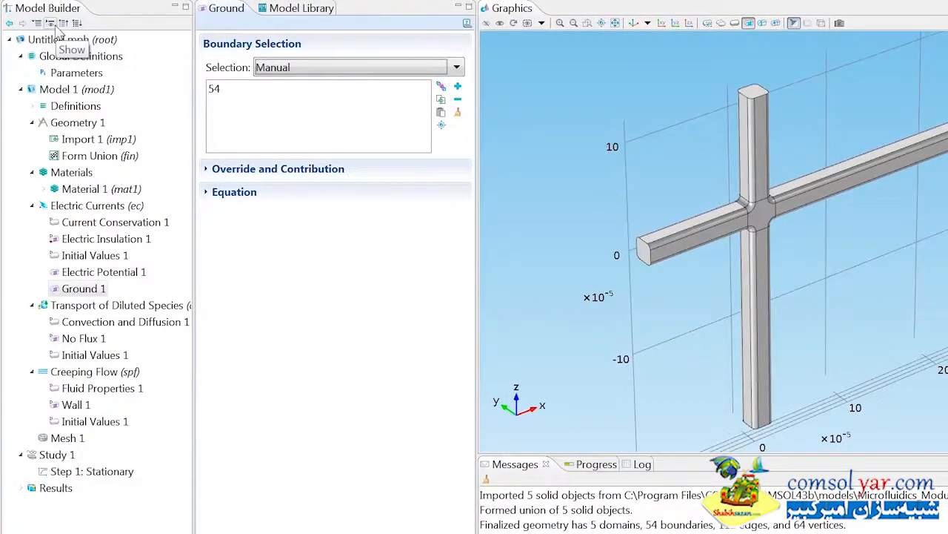
# Step: Show the Discretization settings and enable migration in electric field for Transport of Diluted Species
pyautogui.click(50, 23)
pyautogui.click(66, 88)
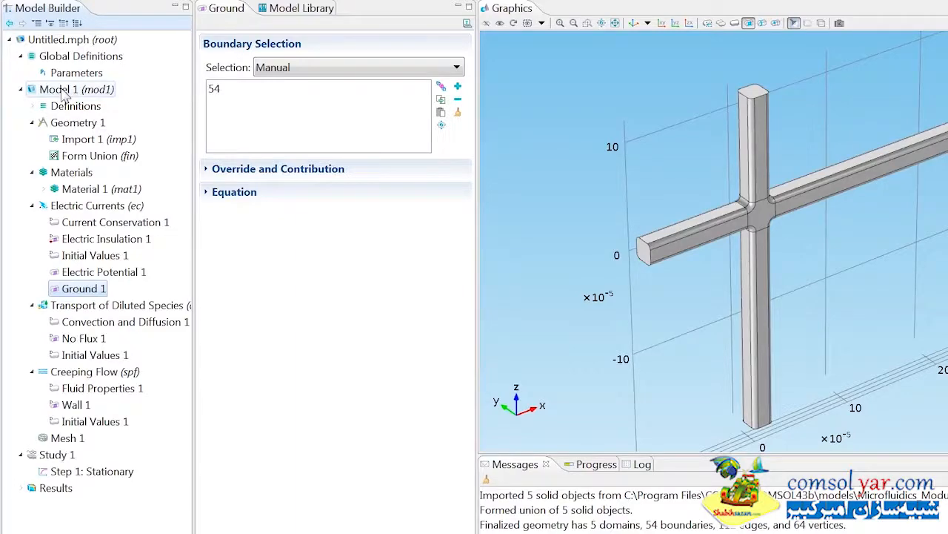
pyautogui.click(66, 306)
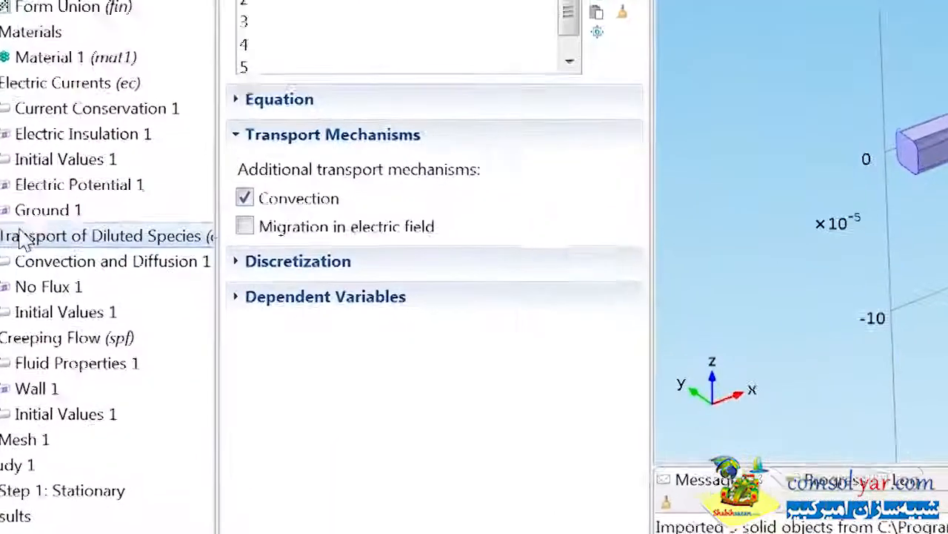
pyautogui.click(245, 224)
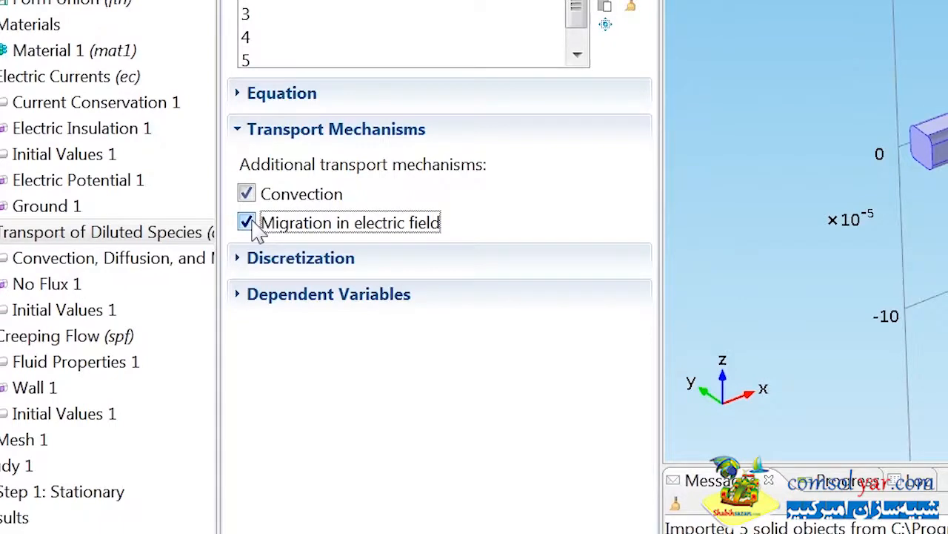
# Step: Set the concentration discretization of Transport of Diluted Species to Quadratic
pyautogui.click(268, 259)
pyautogui.click(277, 325)
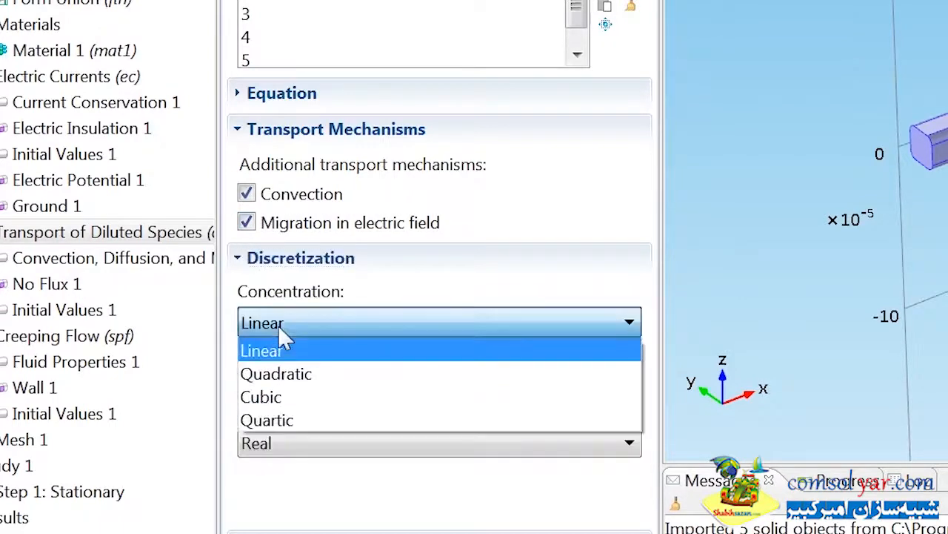
pyautogui.click(286, 375)
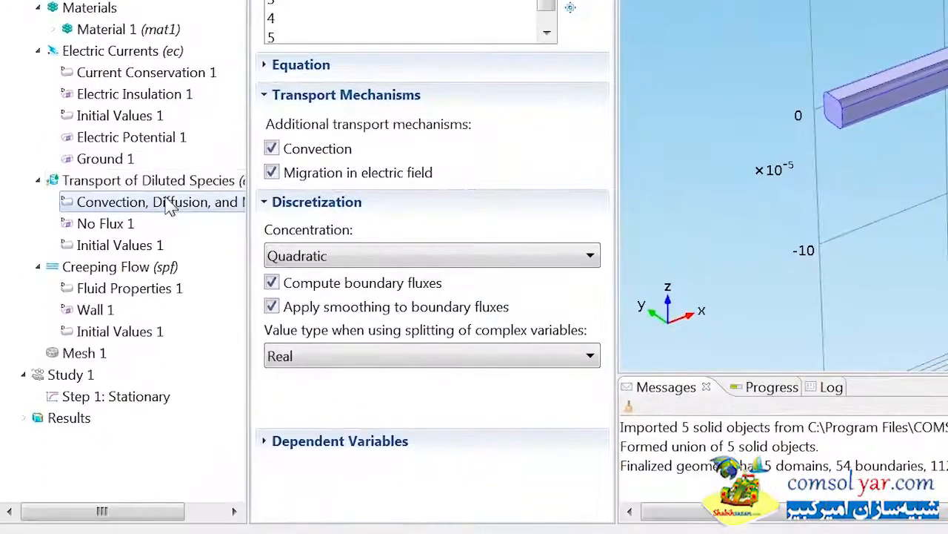
# Step: Set the user-defined temperature of the Convection, Diffusion, and Migration node to T
pyautogui.click(169, 206)
pyautogui.moveTo(347, 360); pyautogui.dragTo(285, 361)
pyautogui.write('T')
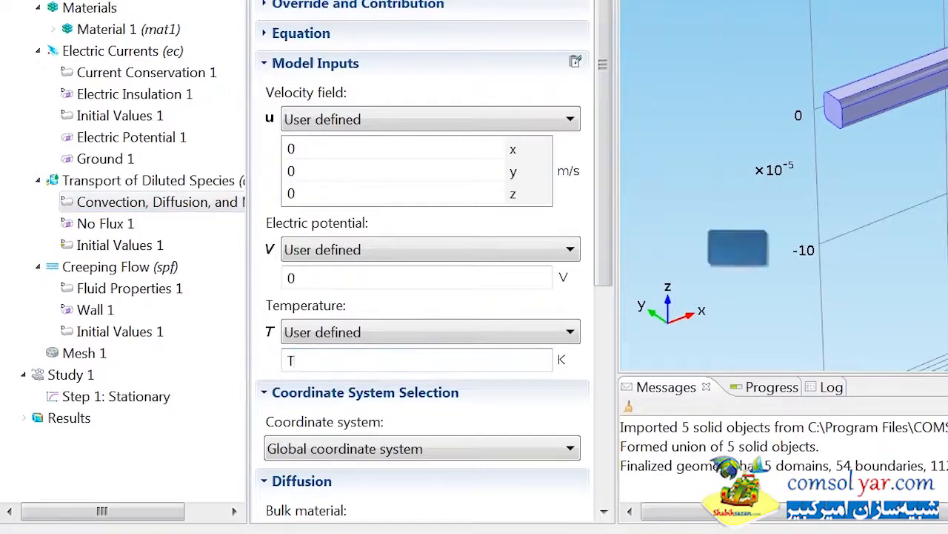
# Step: Set the node's diffusion coefficient to D and its charge number to z_c
pyautogui.scroll(-6, 599, 438)
pyautogui.moveTo(596, 429); pyautogui.dragTo(596, 459)
pyautogui.moveTo(412, 321); pyautogui.dragTo(291, 325)
pyautogui.write('D')
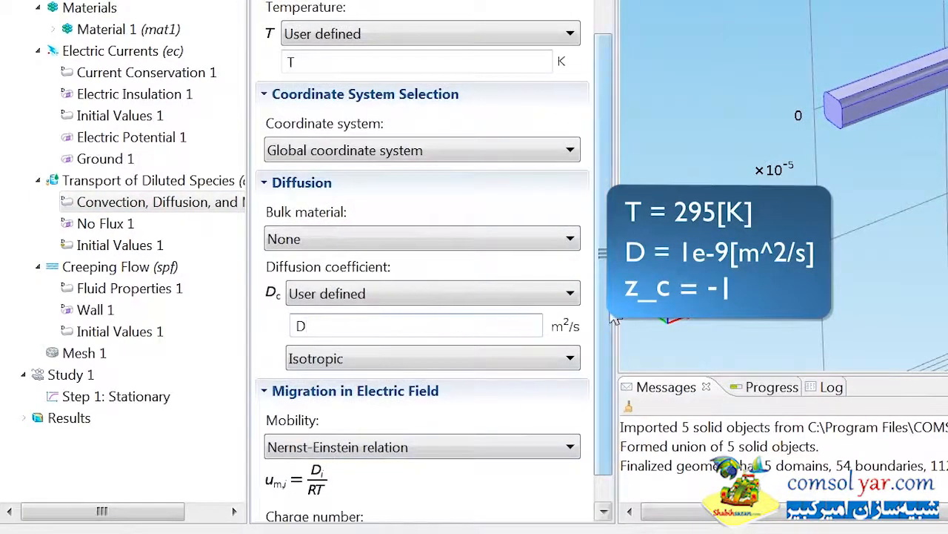
pyautogui.scroll(-3, 599, 313)
pyautogui.doubleClick(349, 501)
pyautogui.write('z_c')
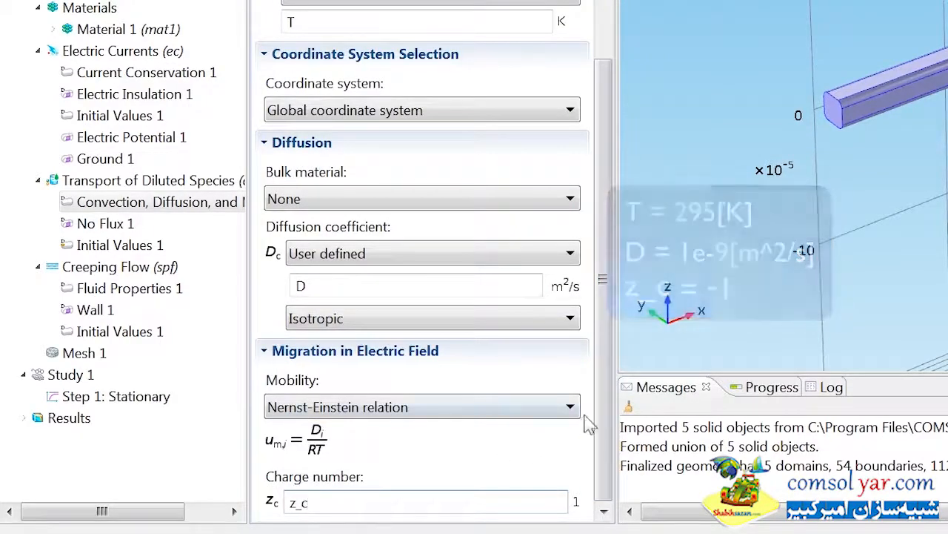
# Step: Couple the node's velocity field input to Velocity field (spf/fp1)
pyautogui.scroll(10, 599, 322)
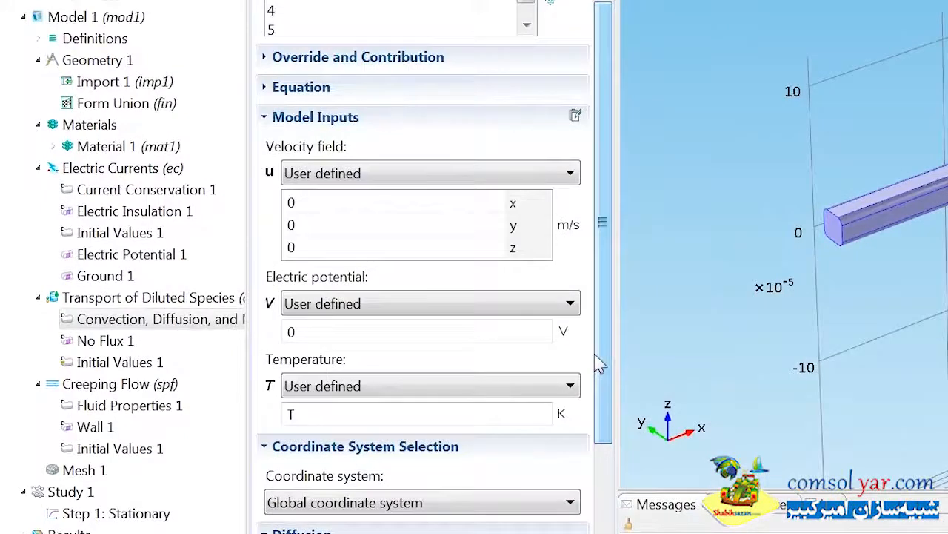
pyautogui.click(460, 175)
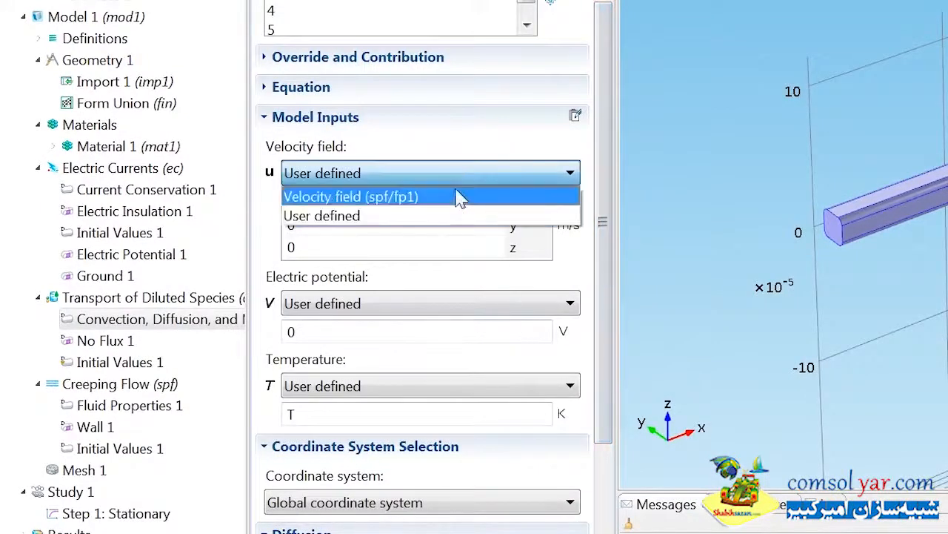
pyautogui.click(457, 197)
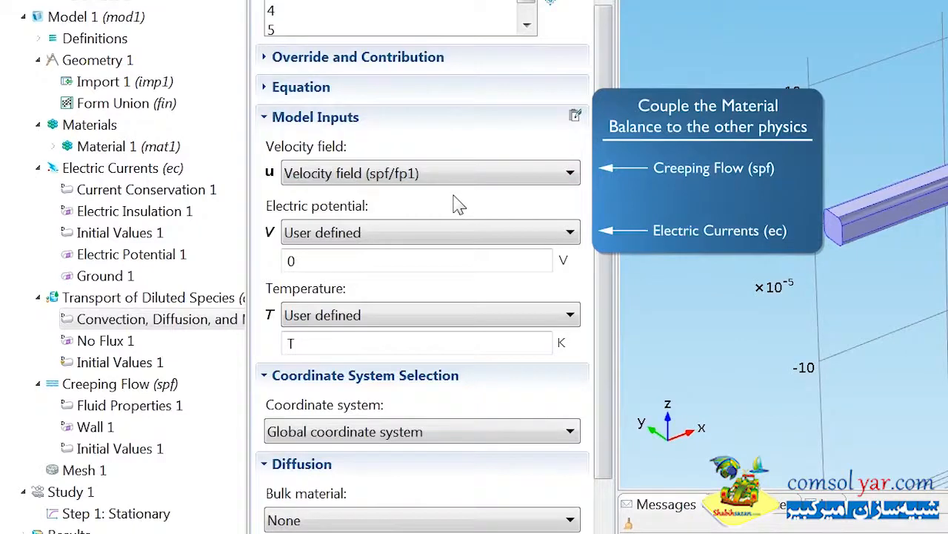
# Step: Couple the electric potential input of the Convection, Diffusion, and Migration node to Electric potential (ec)
pyautogui.click(444, 233)
pyautogui.click(434, 257)
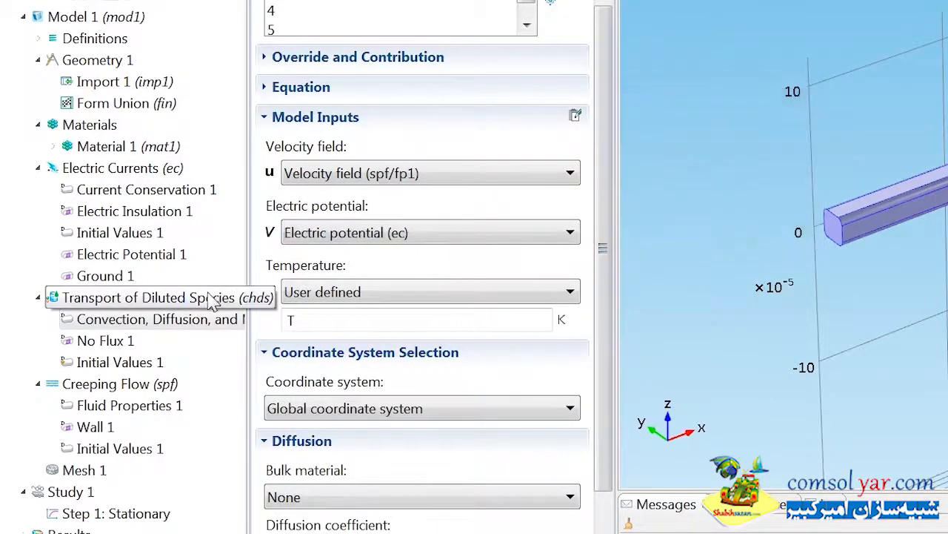
# Step: Add a Concentration condition to Transport of Diluted Species on boundary 1 and prescribe species c as c_in
pyautogui.click(240, 297)
pyautogui.rightClick(213, 301)
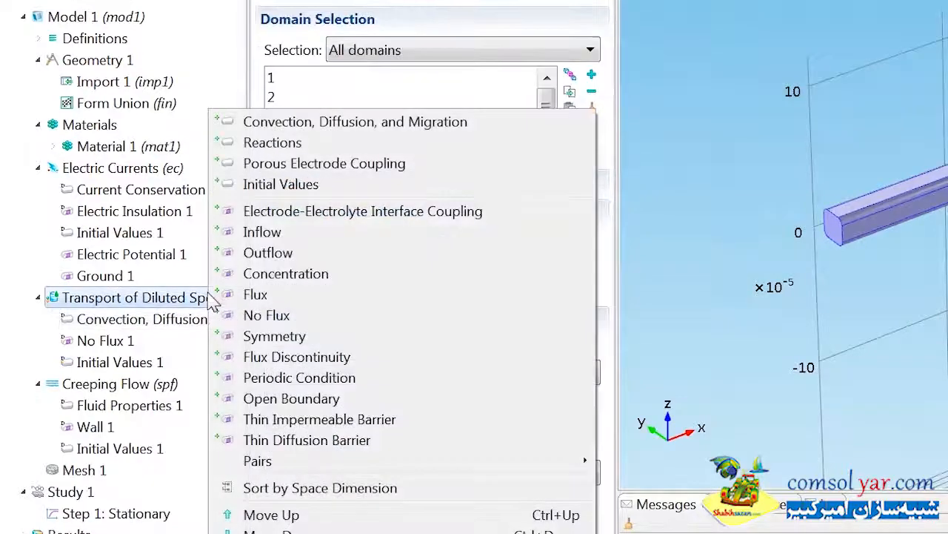
pyautogui.click(267, 274)
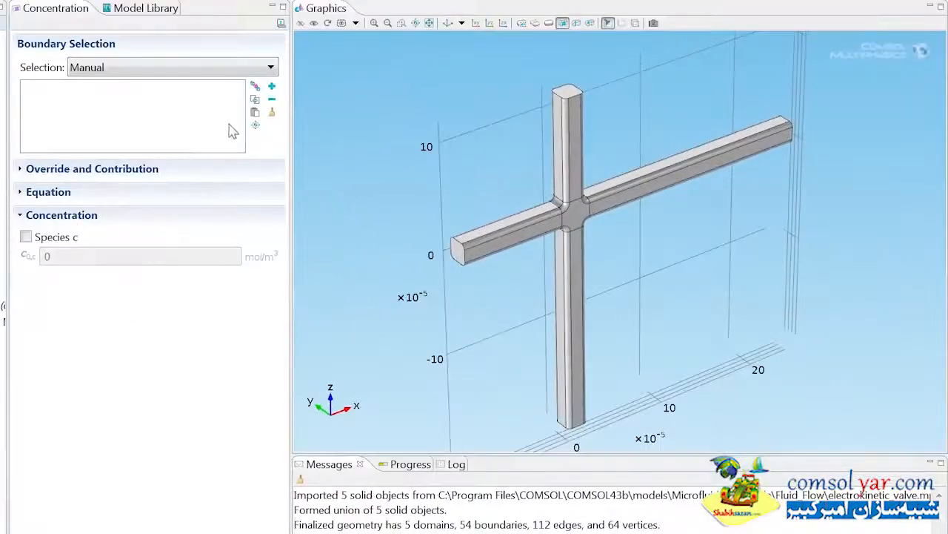
pyautogui.click(254, 112)
pyautogui.write('1')
pyautogui.press('Return')
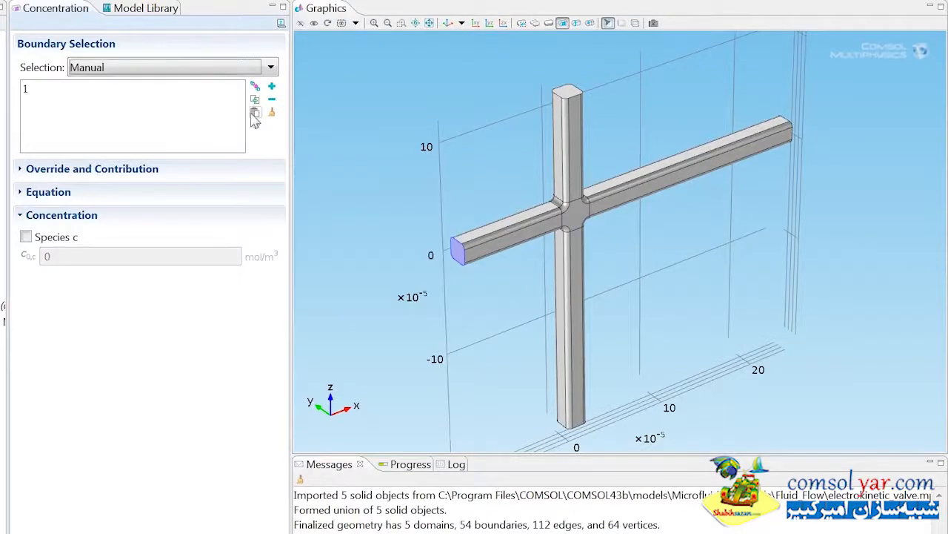
pyautogui.click(26, 237)
pyautogui.doubleClick(58, 256)
pyautogui.write('c_in')
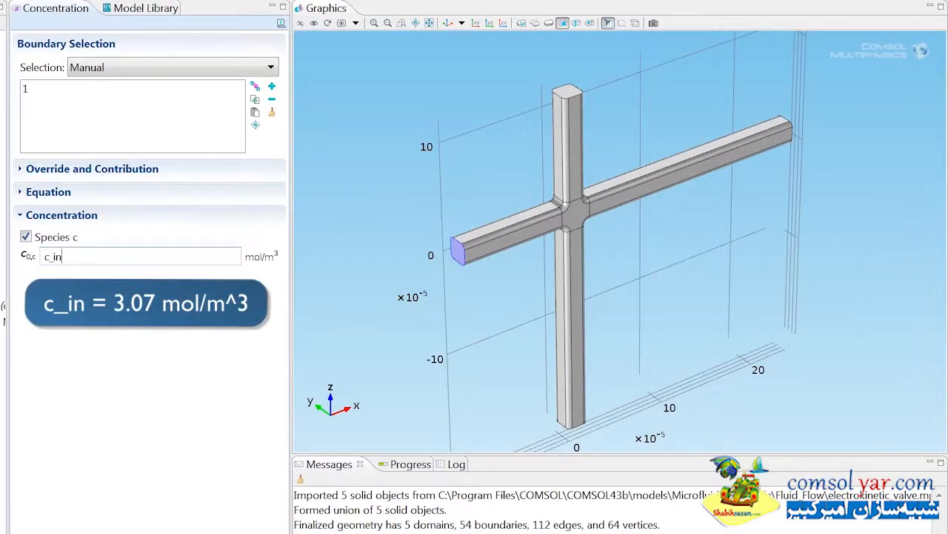
# Step: Add a second Concentration condition to Transport of Diluted Species on boundaries 21 and 26 and enable species c
pyautogui.rightClick(111, 304)
pyautogui.click(107, 296)
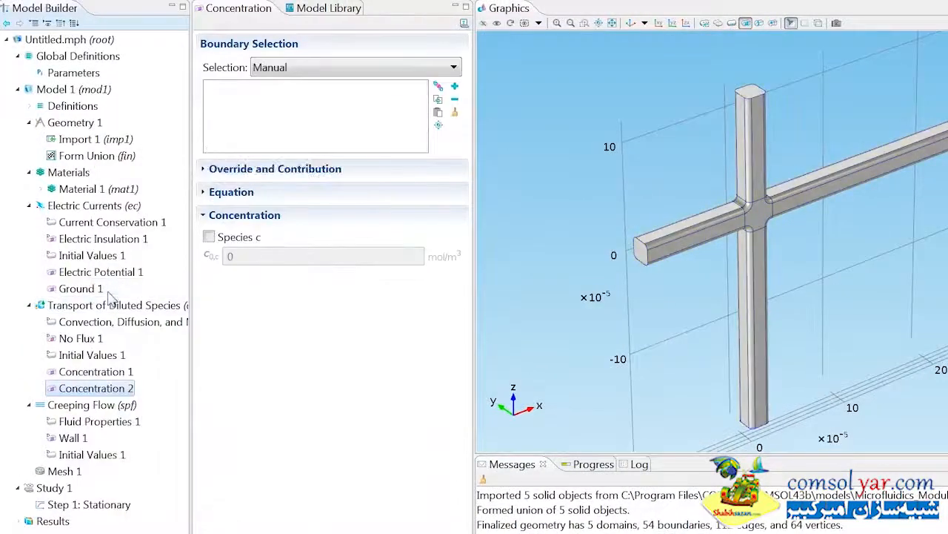
pyautogui.click(438, 113)
pyautogui.write('21 ')
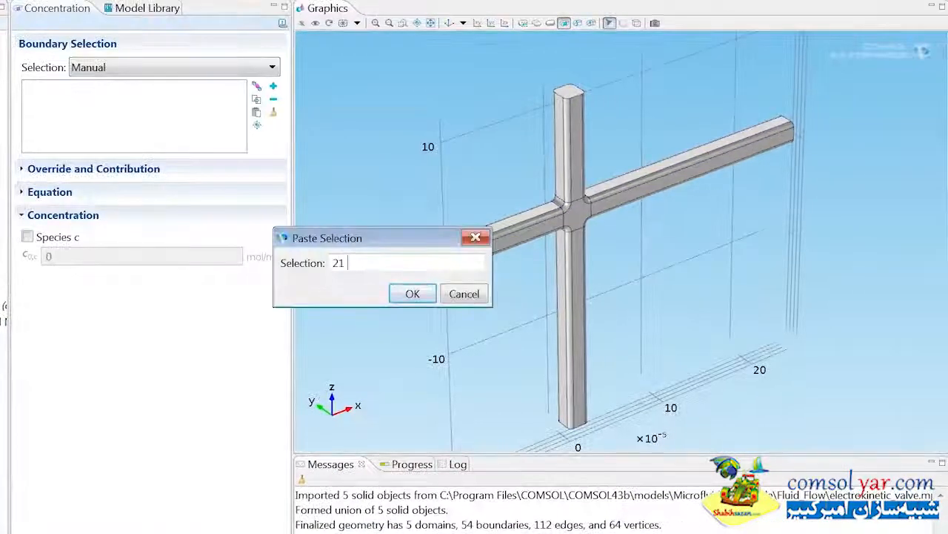
pyautogui.write('26')
pyautogui.press('Return')
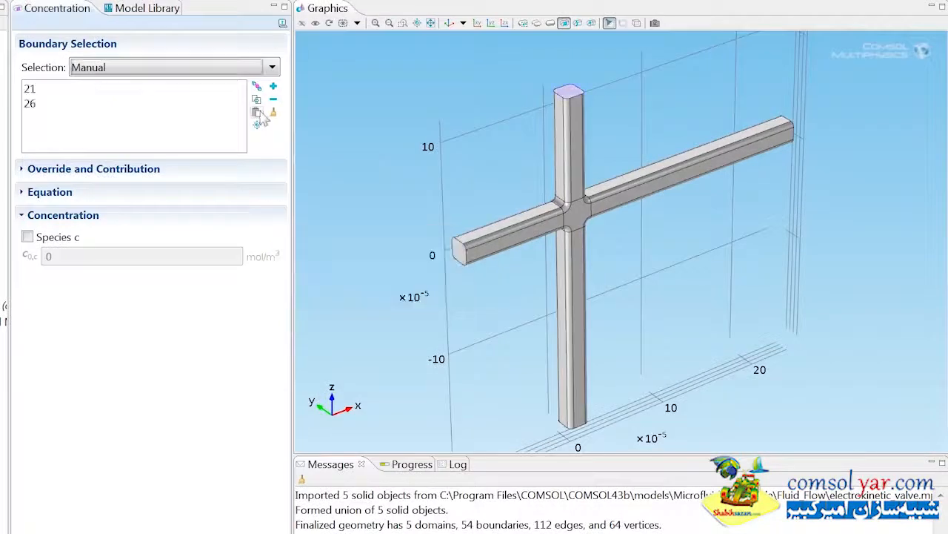
pyautogui.click(28, 238)
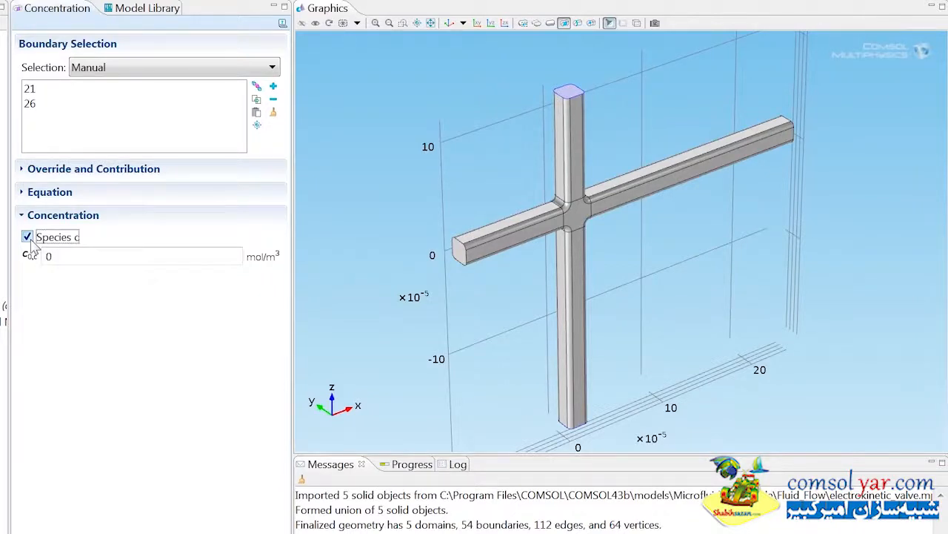
# Step: Add an Outflow condition to Transport of Diluted Species on boundary 54
pyautogui.rightClick(131, 306)
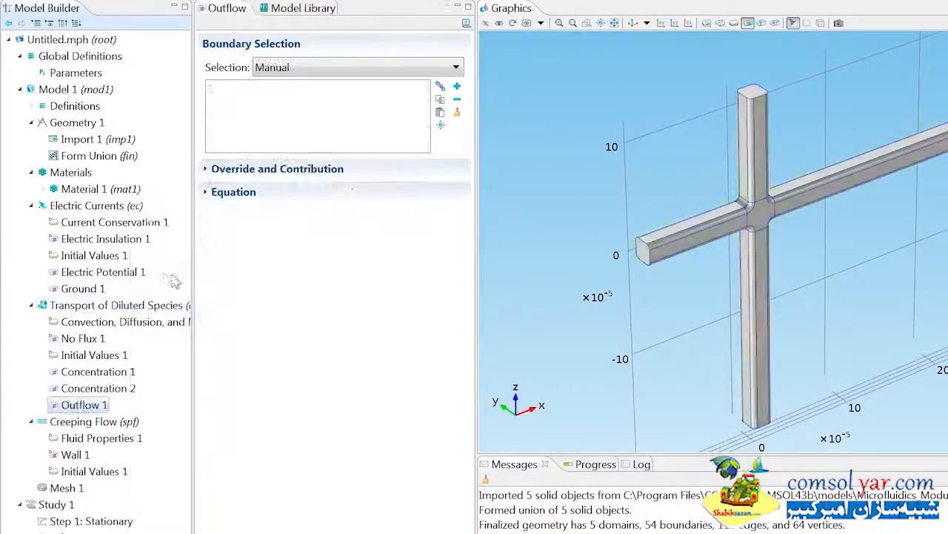
pyautogui.click(440, 111)
pyautogui.write('54')
pyautogui.click(577, 292)
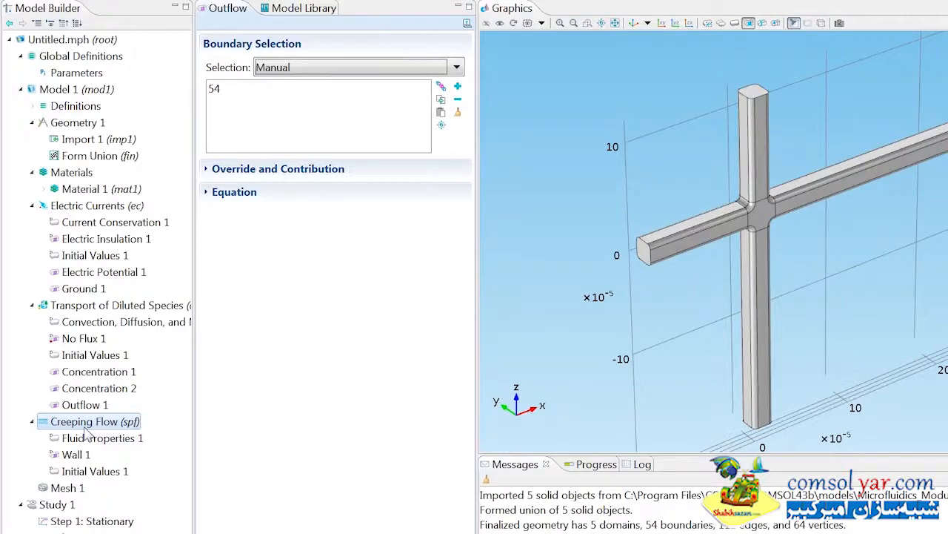
# Step: Add a Creeping Flow inlet on boundary 1 with laminar inflow, average velocity u_a and entrance length 1e-4
pyautogui.rightClick(84, 425)
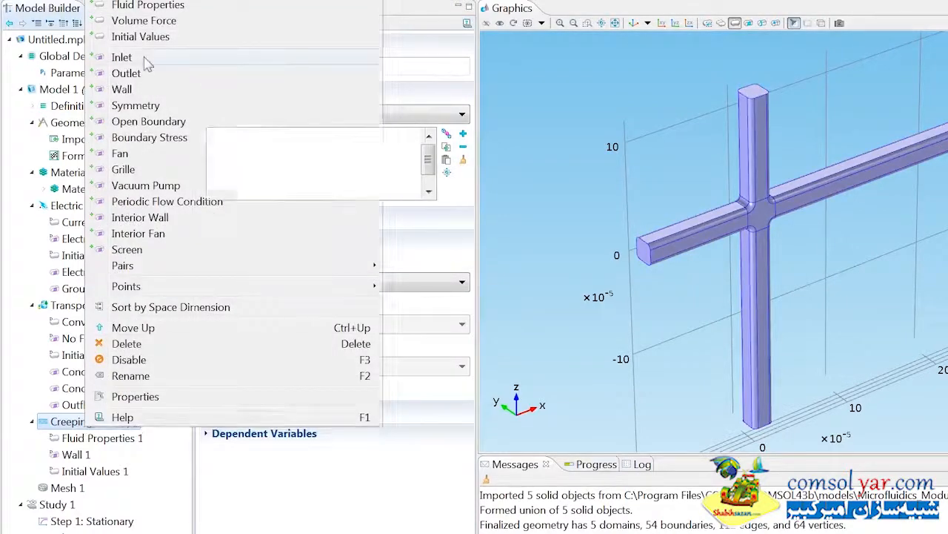
pyautogui.click(121, 57)
pyautogui.click(321, 112)
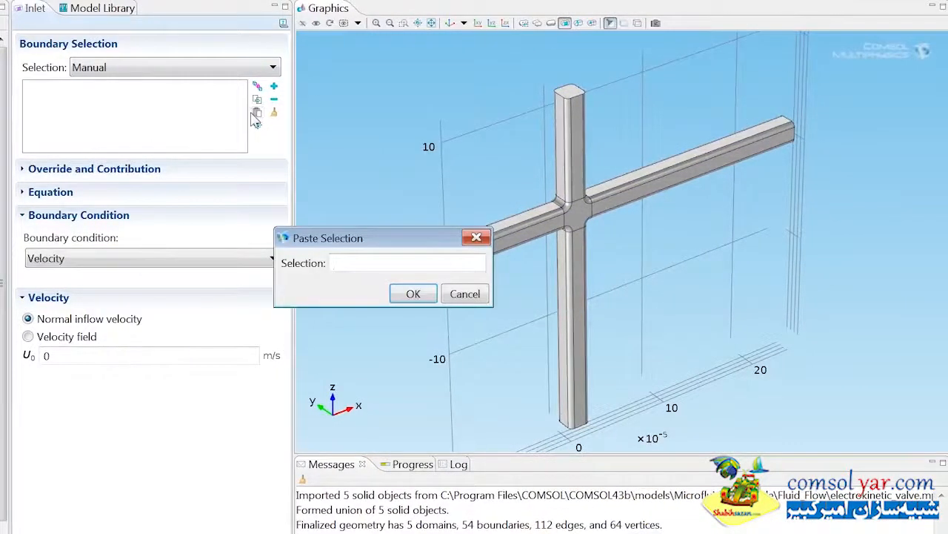
pyautogui.press('Return')
pyautogui.click(149, 257)
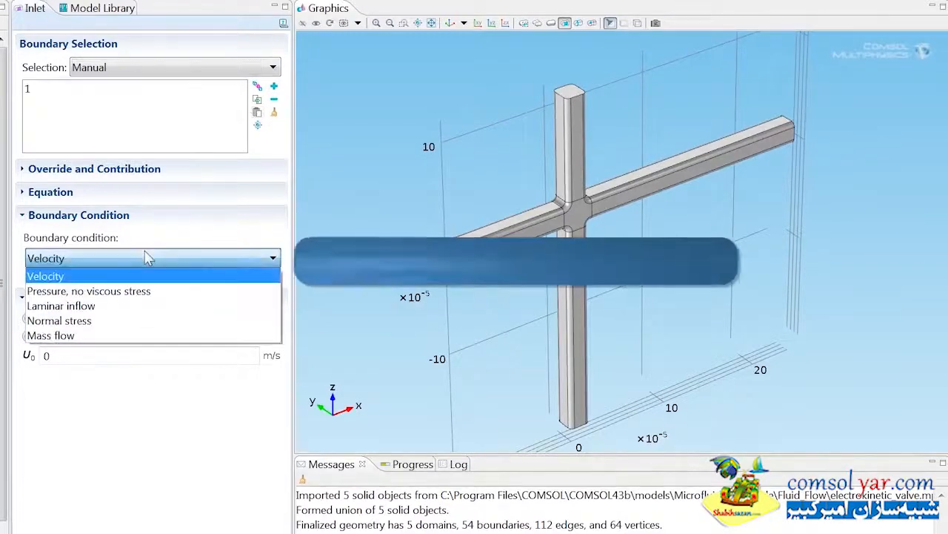
pyautogui.click(106, 305)
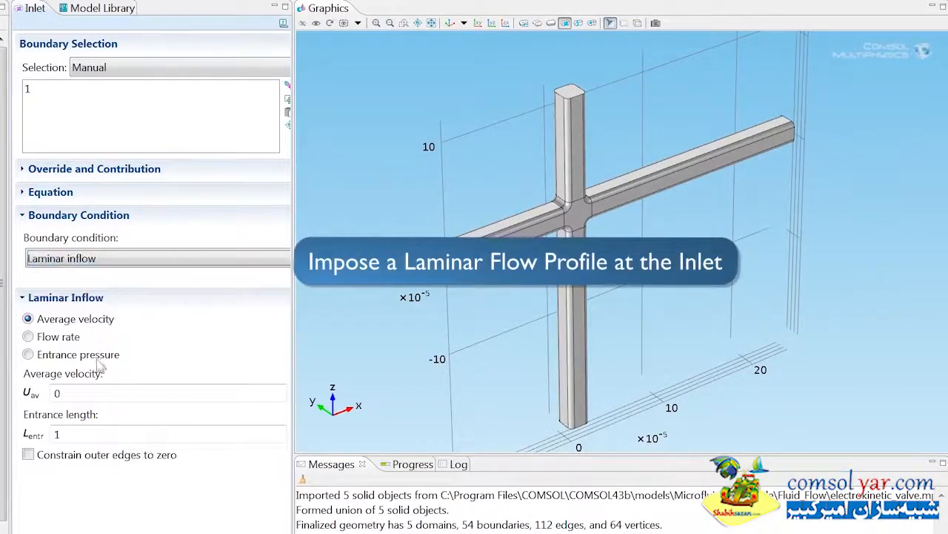
pyautogui.doubleClick(65, 391)
pyautogui.write('u_a')
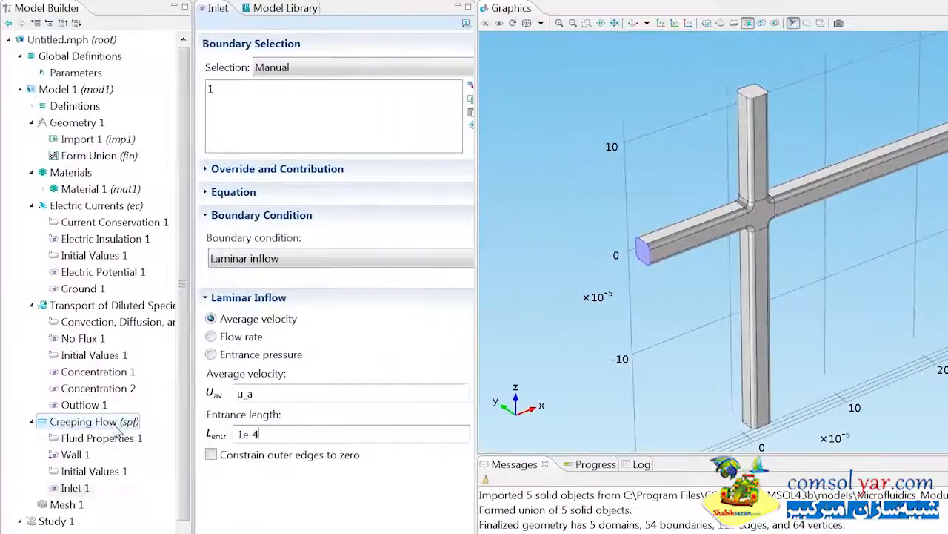
# Step: Add a second Creeping Flow inlet on boundary 21 with laminar inflow, average velocity w_a and entrance length 1e-4
pyautogui.rightClick(115, 427)
pyautogui.click(150, 55)
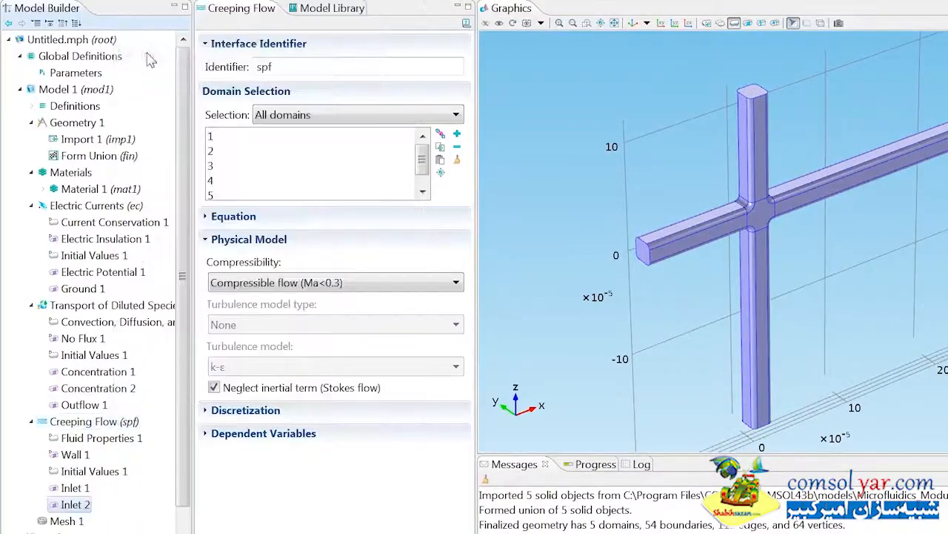
pyautogui.click(439, 113)
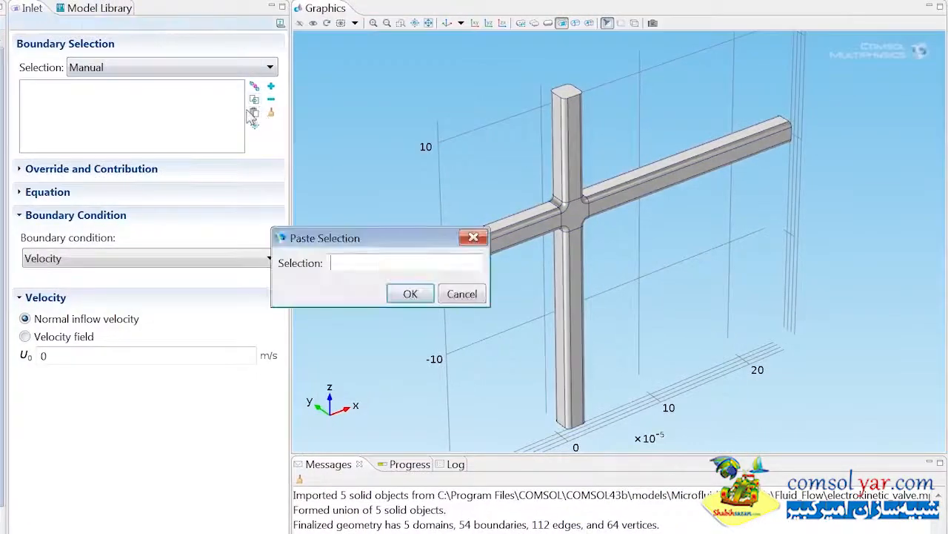
pyautogui.write('21')
pyautogui.press('Return')
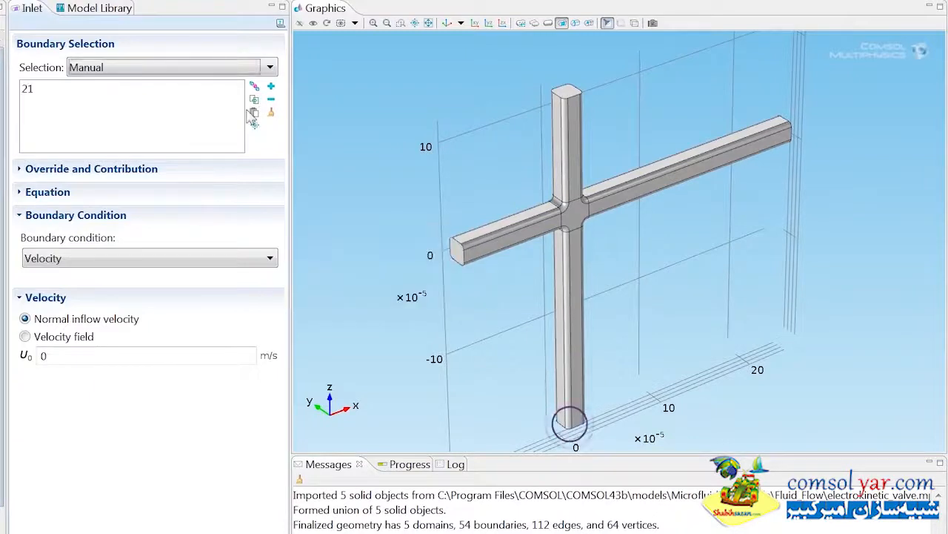
pyautogui.click(119, 260)
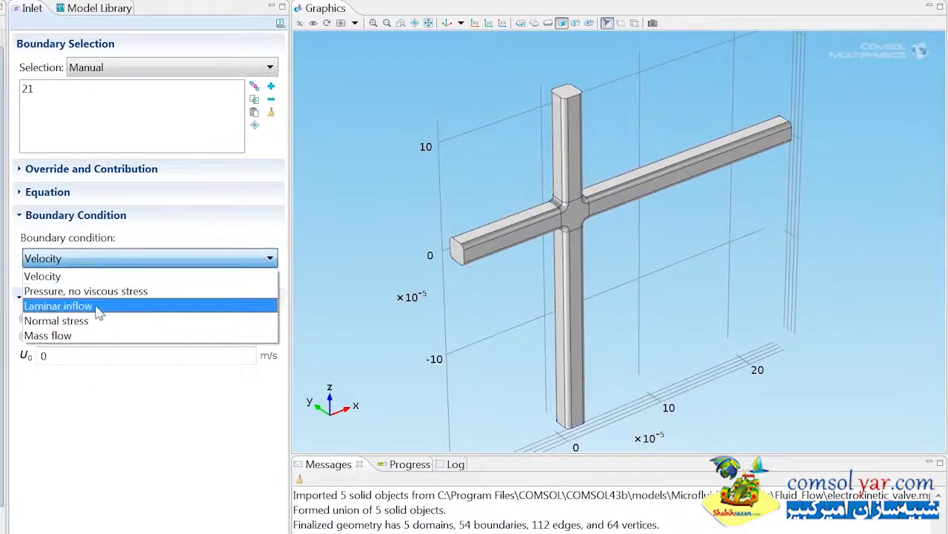
pyautogui.click(101, 304)
pyautogui.click(93, 392)
pyautogui.write('w_a')
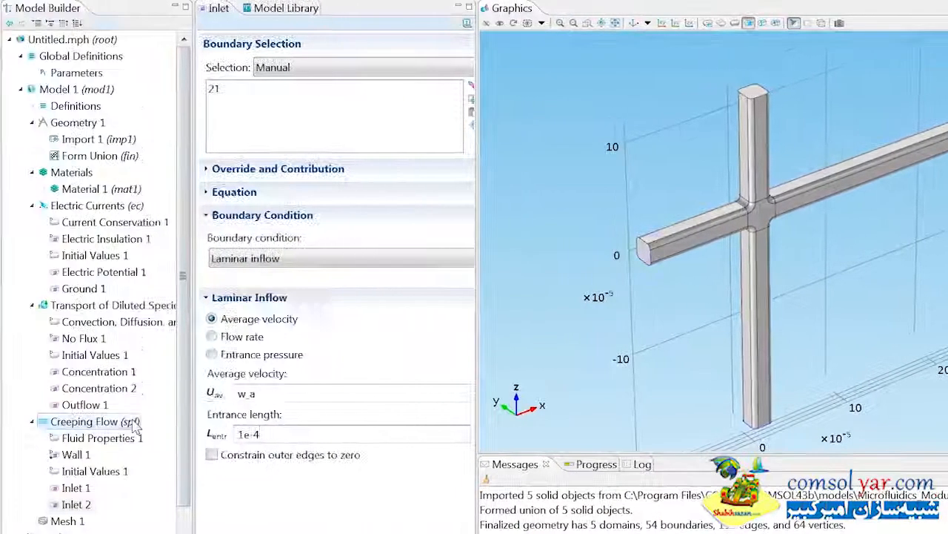
# Step: Add a third Creeping Flow inlet on boundary 26 with laminar inflow, average velocity w_a and entrance length 1e-4
pyautogui.rightClick(136, 422)
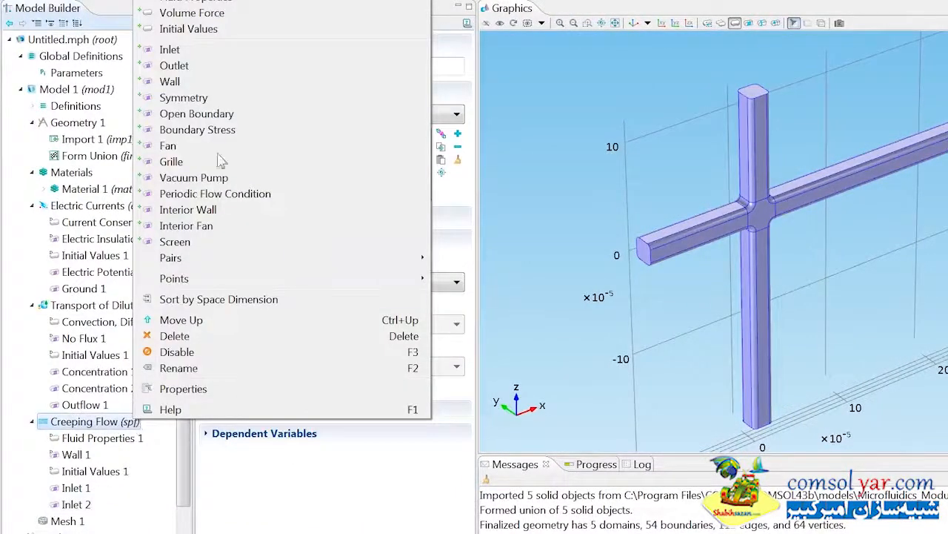
pyautogui.click(212, 50)
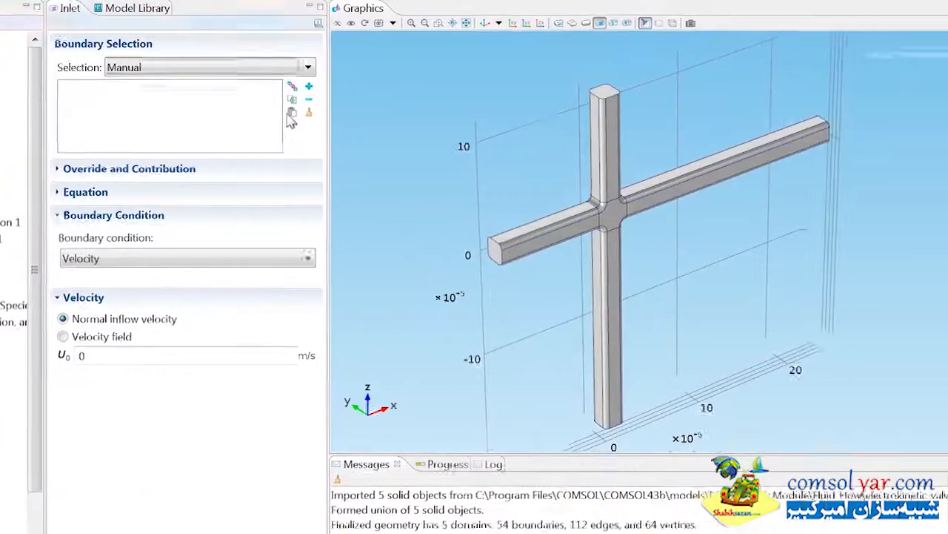
pyautogui.click(440, 112)
pyautogui.write('26')
pyautogui.press('Return')
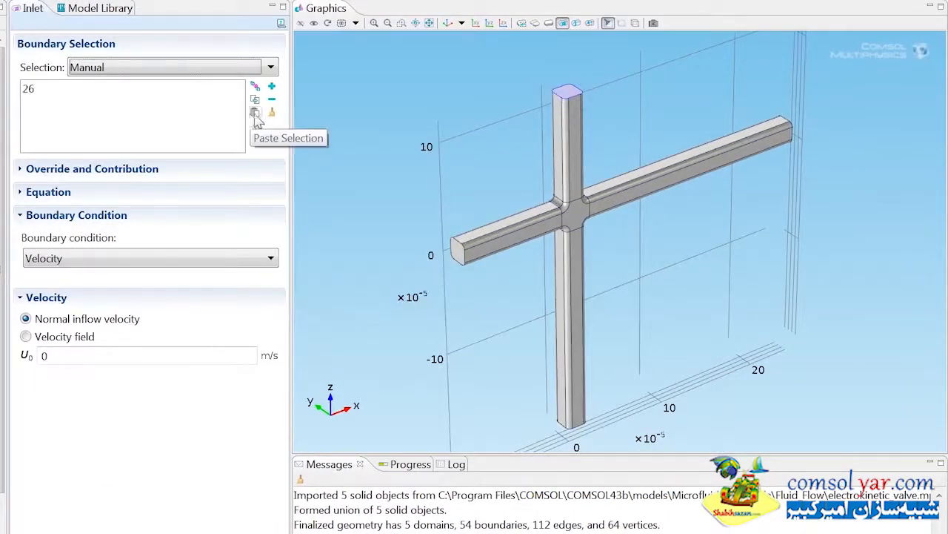
pyautogui.click(166, 259)
pyautogui.click(66, 306)
pyautogui.moveTo(67, 393); pyautogui.dragTo(42, 395)
pyautogui.write('w')
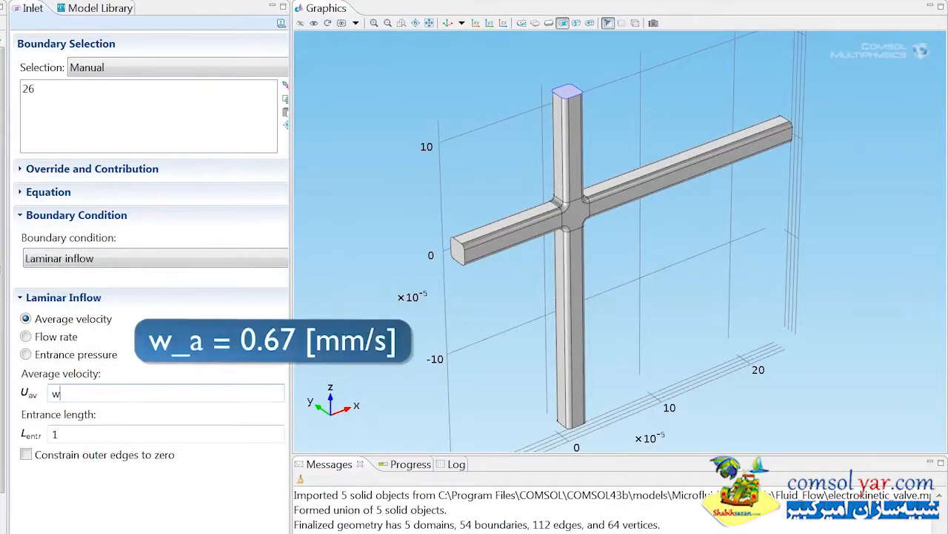
pyautogui.write('1e-4')
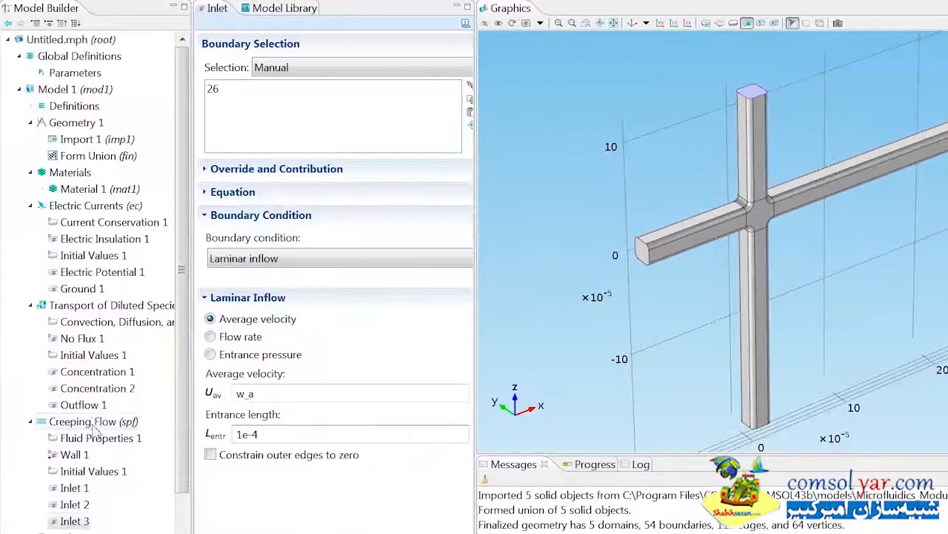
# Step: Add a Creeping Flow outlet on boundary 54
pyautogui.rightClick(95, 424)
pyautogui.click(154, 65)
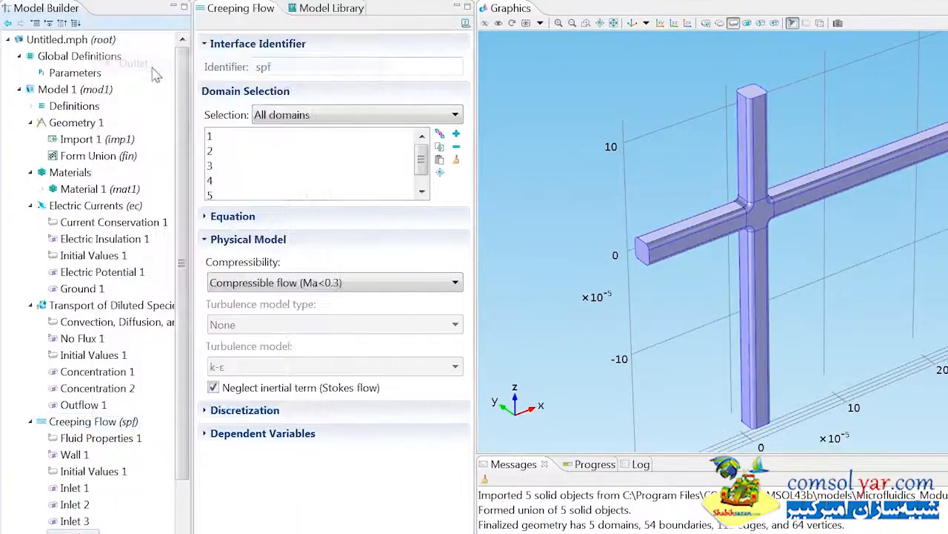
pyautogui.click(439, 112)
pyautogui.write('5')
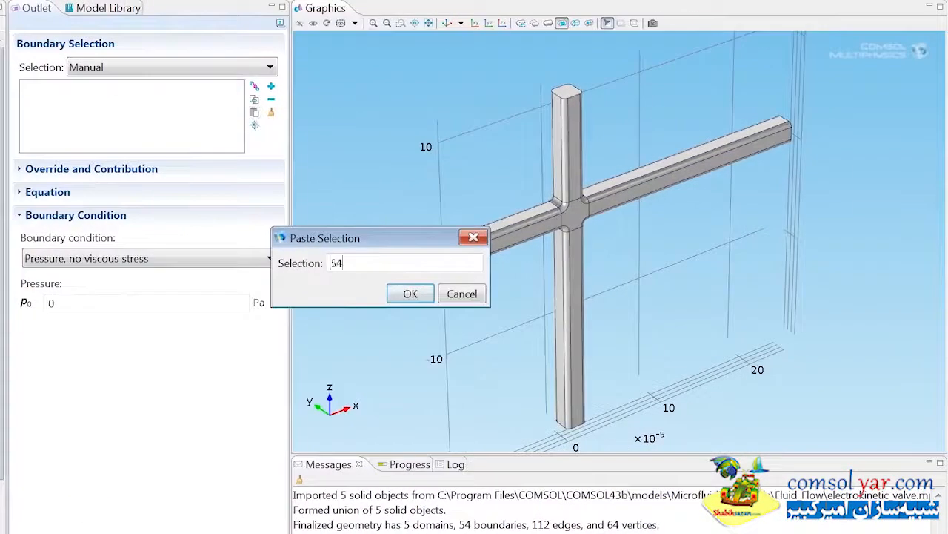
pyautogui.write('4')
pyautogui.press('Return')
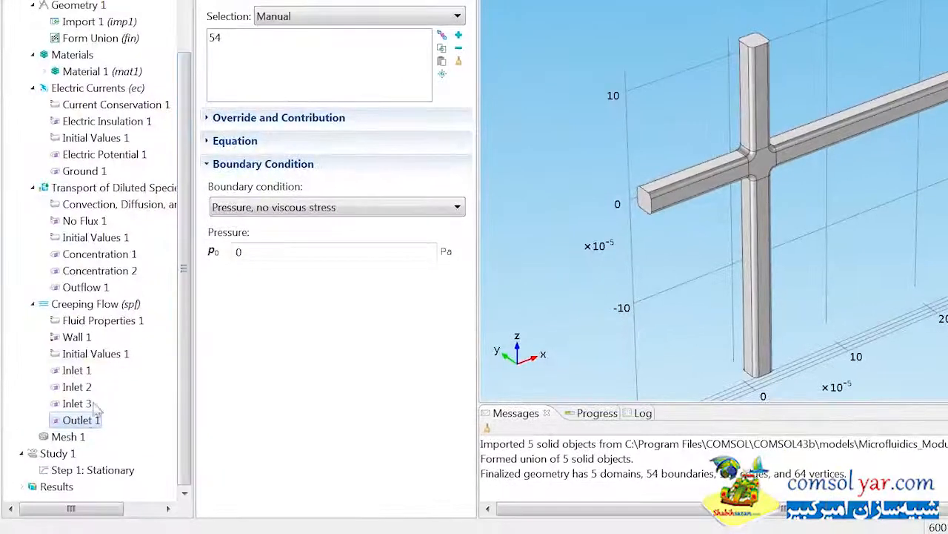
# Step: Add a Free Tetrahedral mesh to Mesh 1, set its predefined element size to Fine and build the whole mesh
pyautogui.rightClick(70, 436)
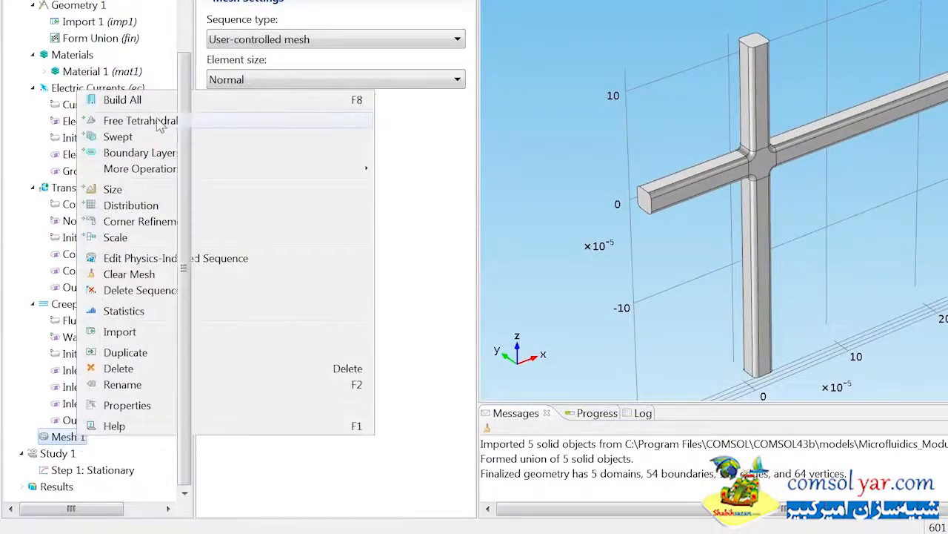
pyautogui.click(157, 122)
pyautogui.click(71, 453)
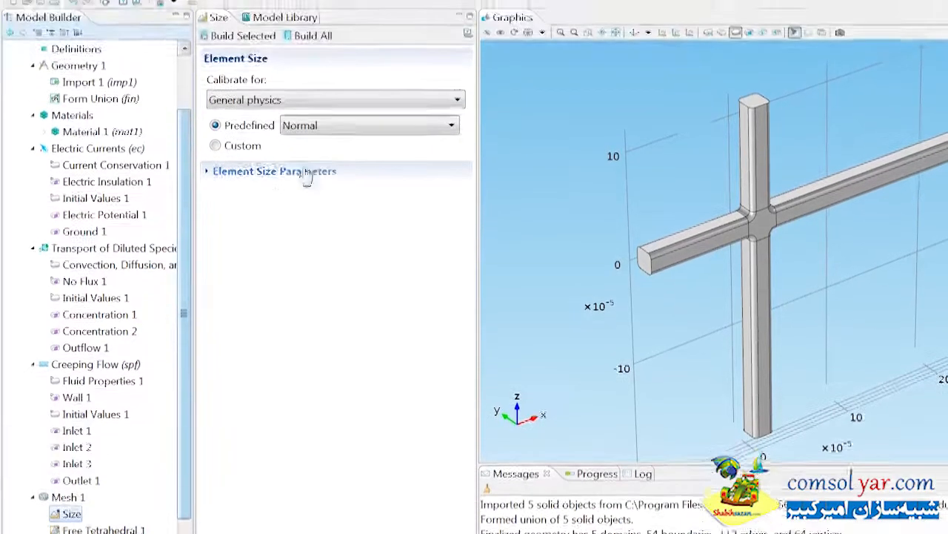
pyautogui.click(320, 65)
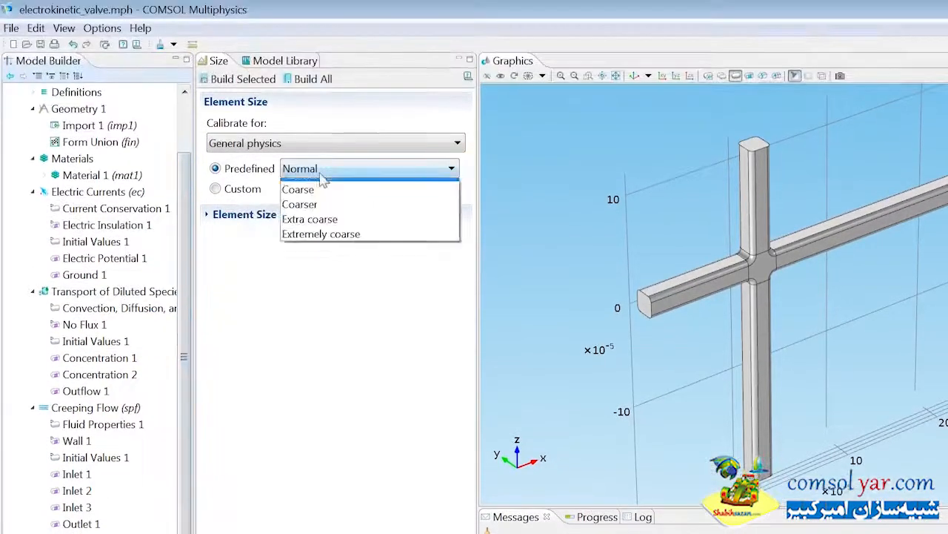
pyautogui.click(296, 230)
pyautogui.click(311, 79)
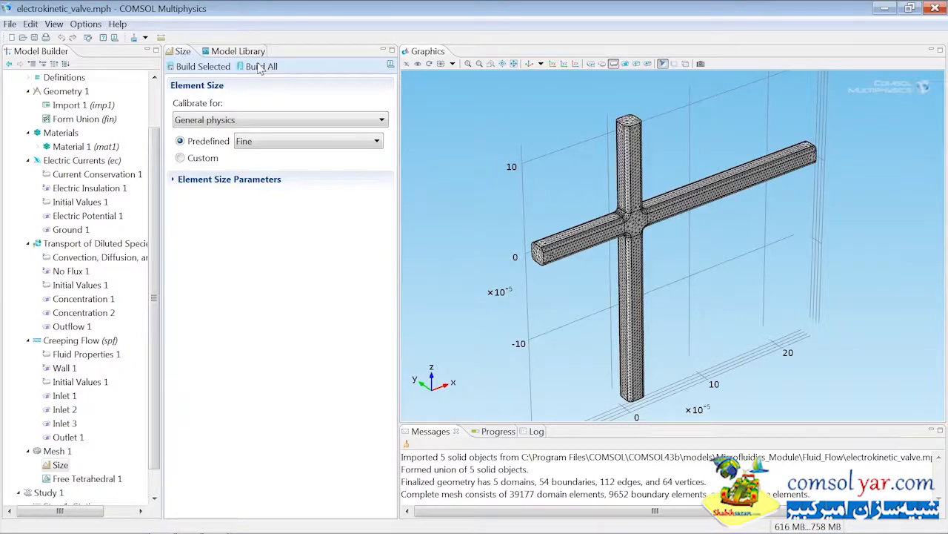
# Step: Add two more Stationary study steps to Study 1
pyautogui.moveTo(156, 153); pyautogui.dragTo(153, 207)
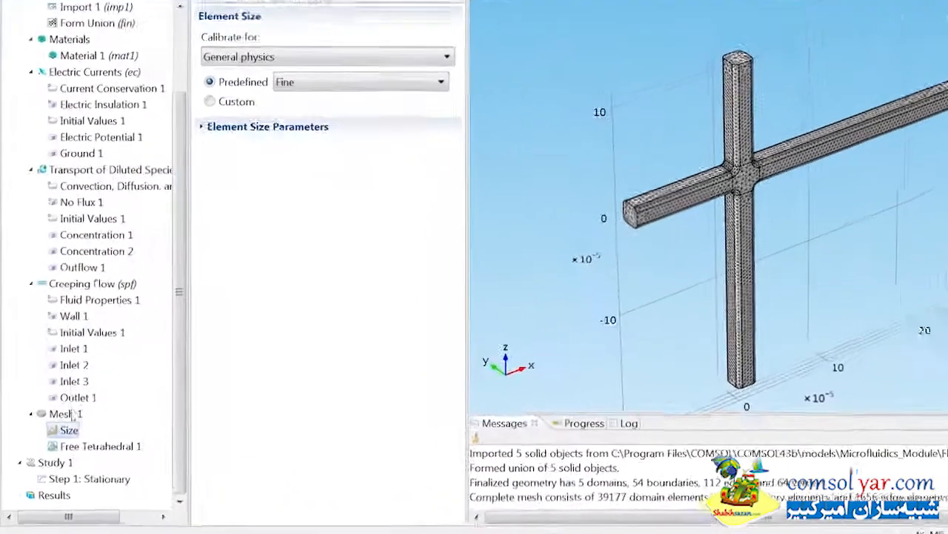
pyautogui.rightClick(64, 462)
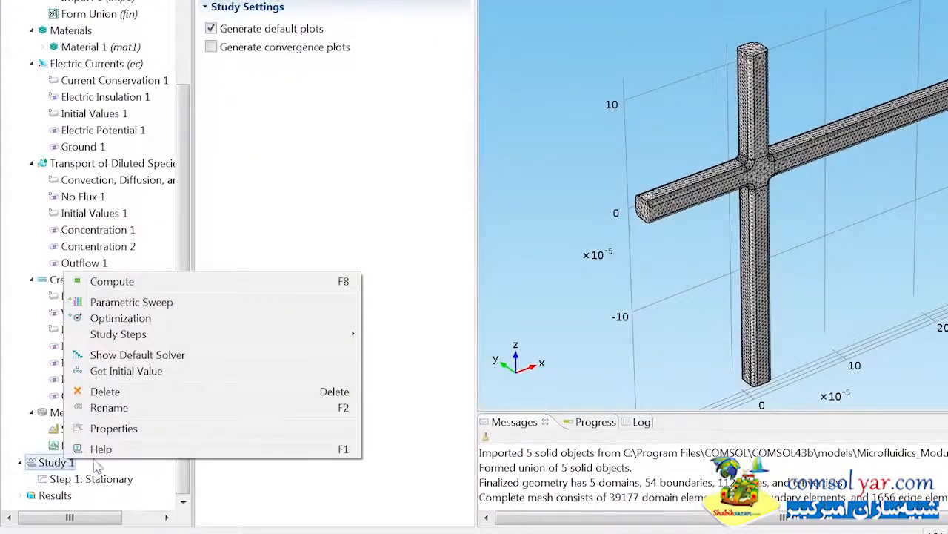
pyautogui.moveTo(177, 339)
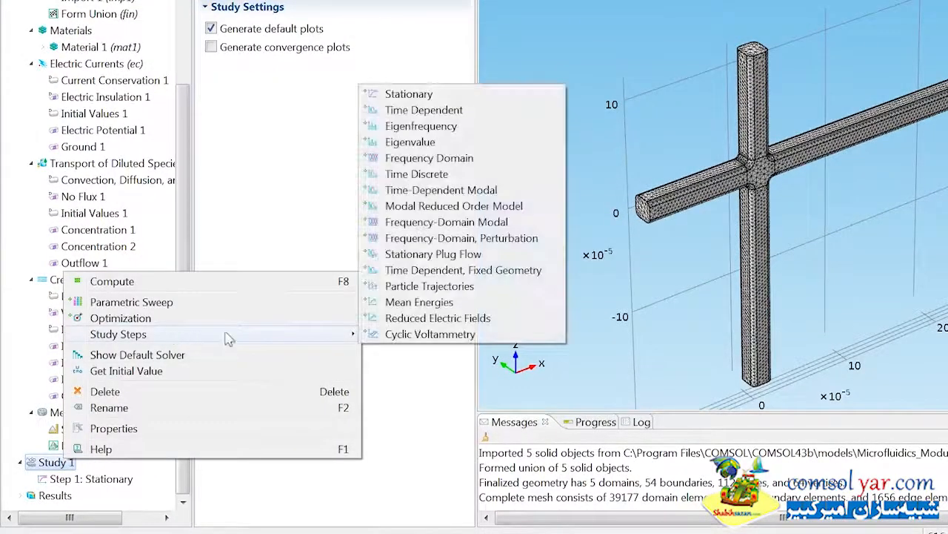
pyautogui.click(397, 97)
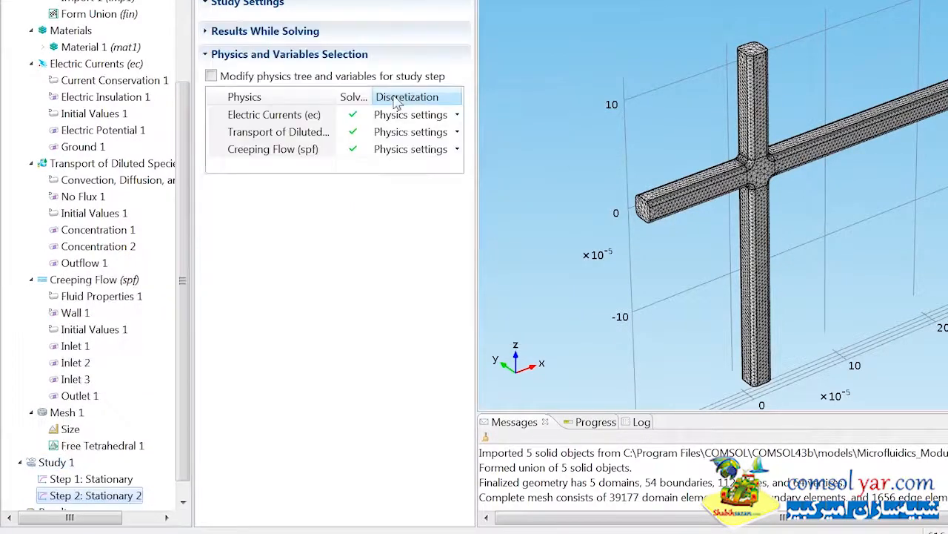
pyautogui.rightClick(59, 464)
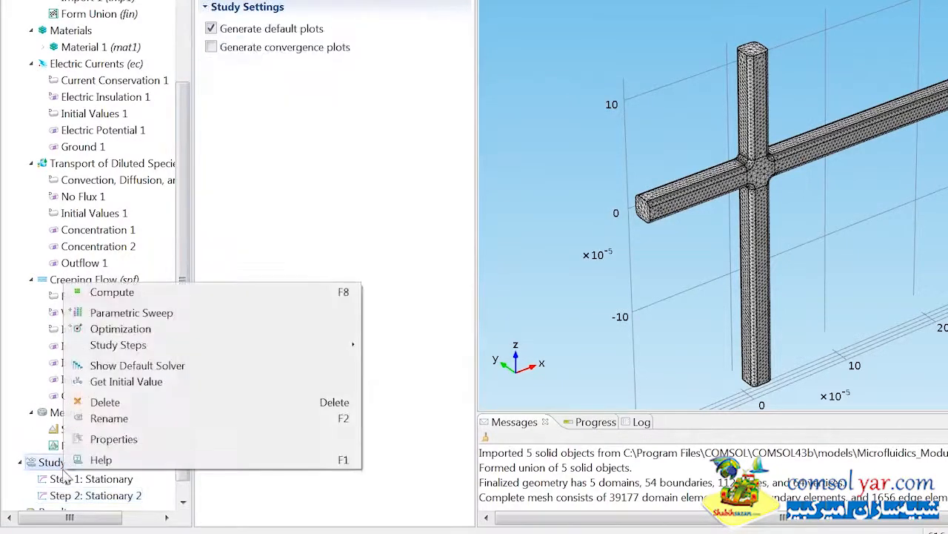
pyautogui.moveTo(230, 349)
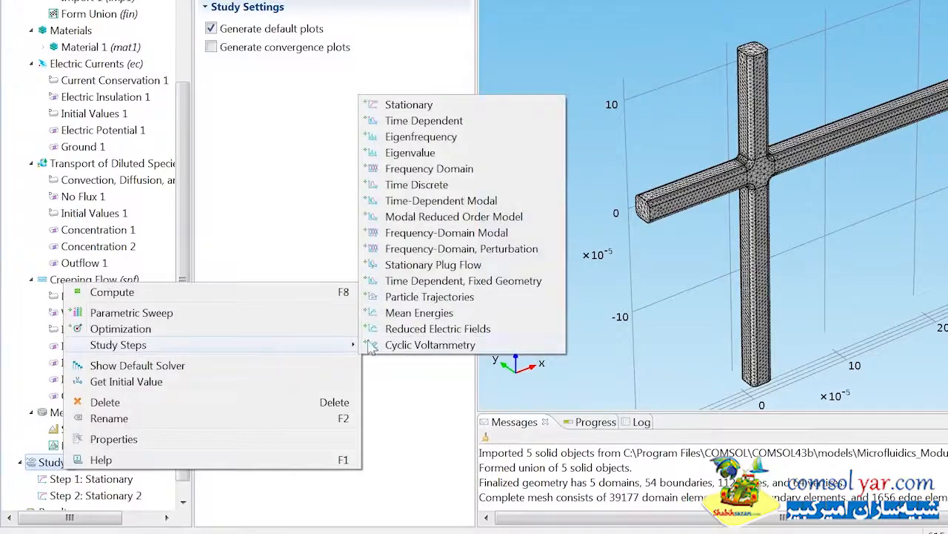
pyautogui.click(393, 106)
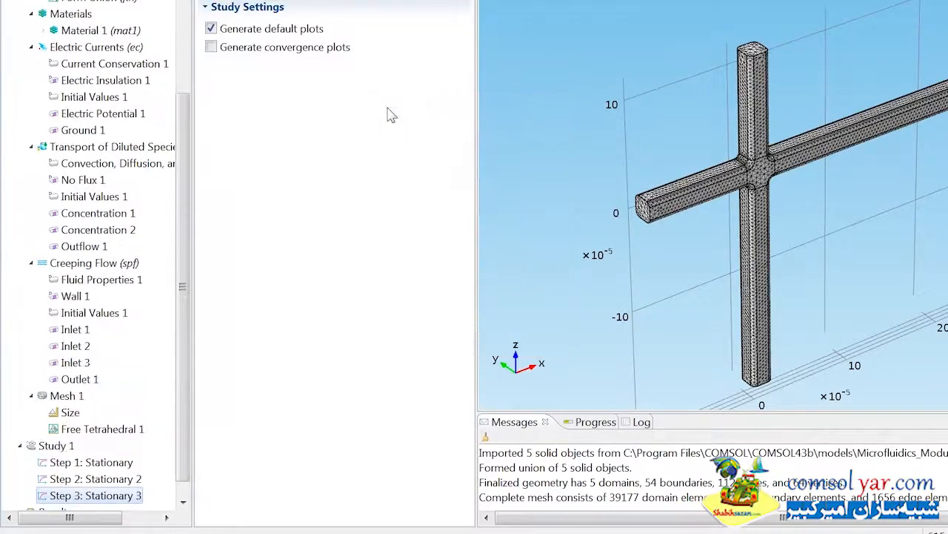
# Step: Set the first Stationary step to solve only Creeping Flow by excluding Electric Currents and Transport of Diluted Species
pyautogui.click(111, 461)
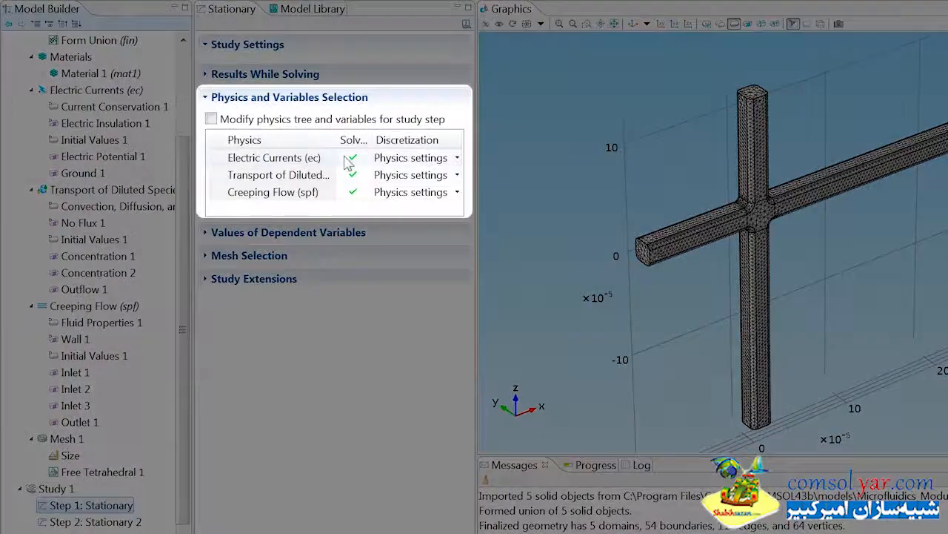
pyautogui.click(353, 158)
pyautogui.click(353, 175)
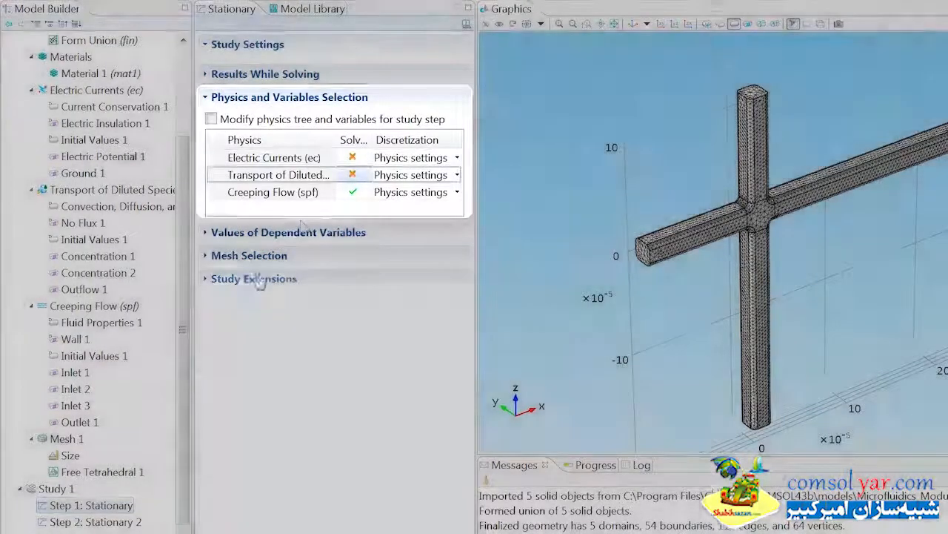
# Step: Restrict the Stationary 2 step to Electric Currents and the Stationary 3 step to Transport of Diluted Species
pyautogui.click(130, 522)
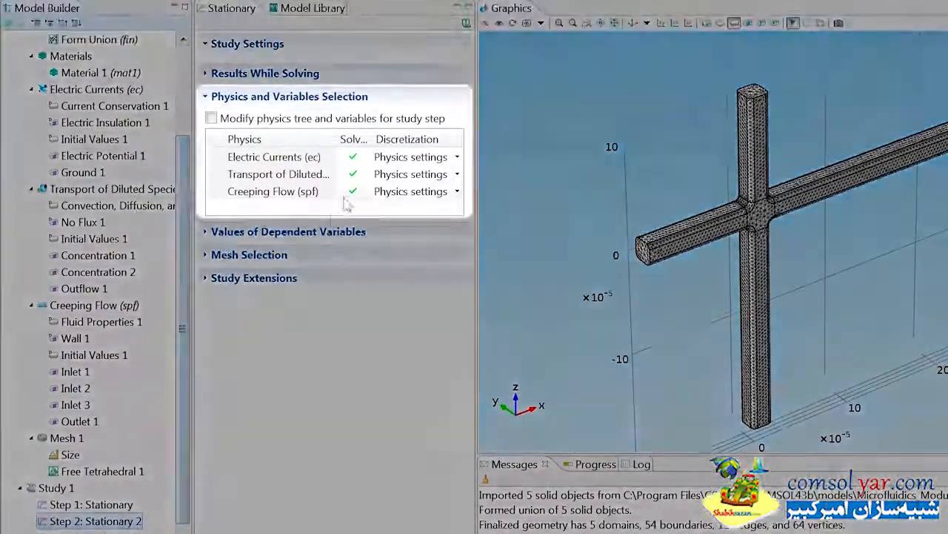
pyautogui.click(353, 132)
pyautogui.click(353, 191)
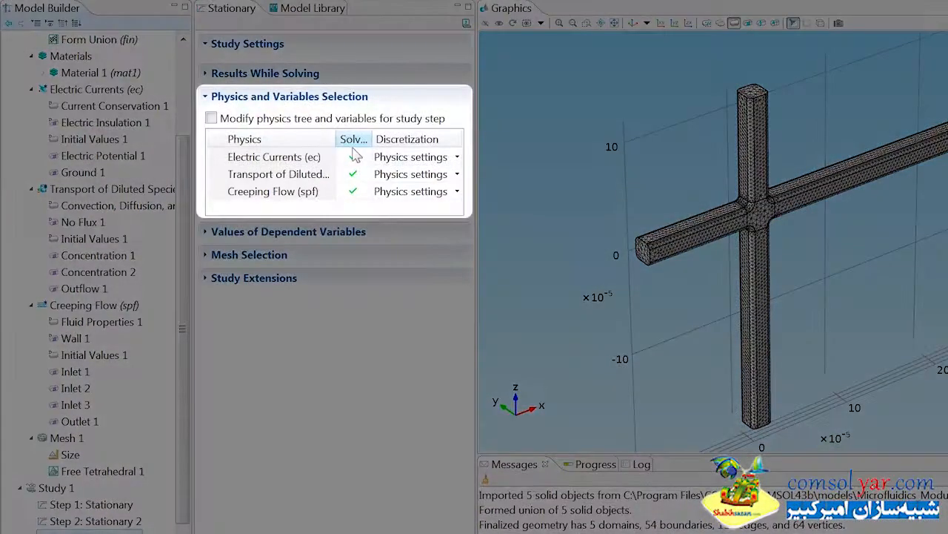
pyautogui.click(353, 156)
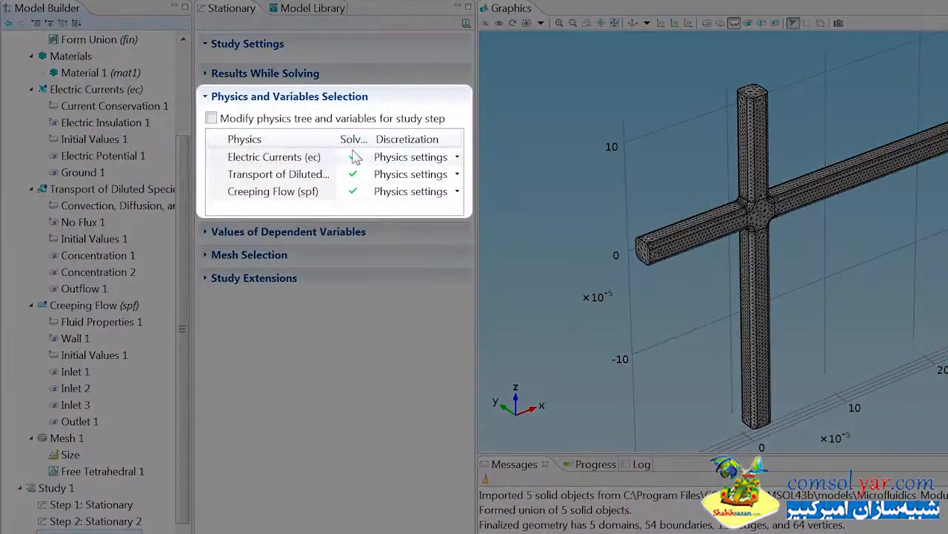
pyautogui.click(353, 191)
# Step: Compute Study 1
pyautogui.click(77, 488)
pyautogui.rightClick(70, 489)
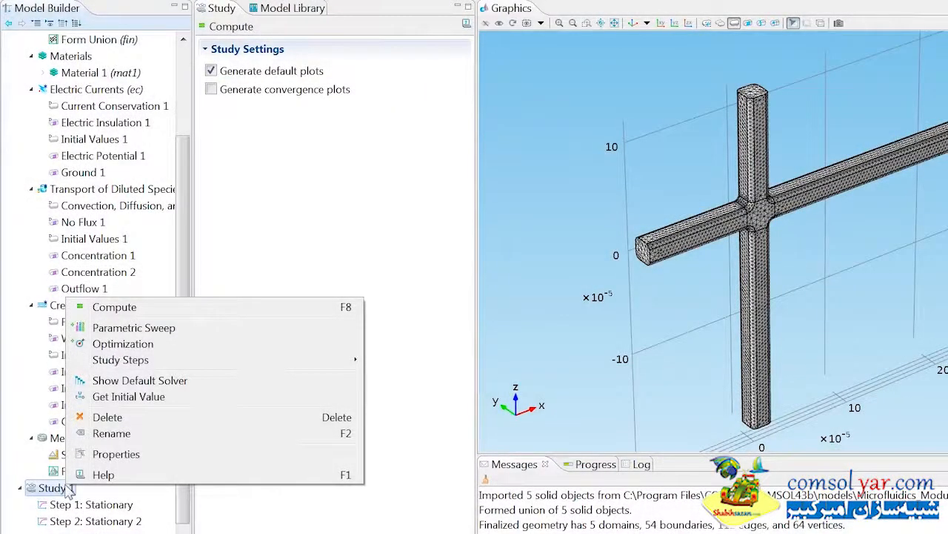
pyautogui.click(119, 308)
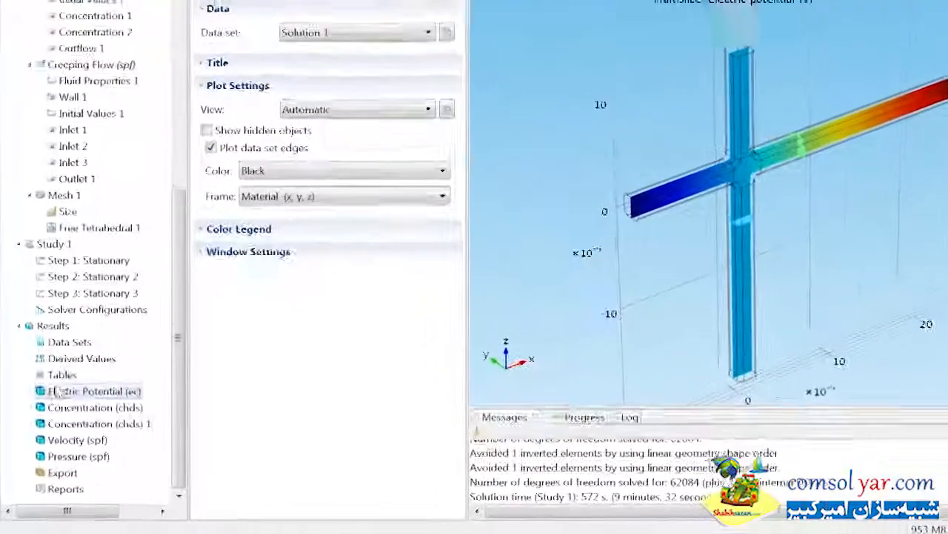
# Step: Set the slice in the Concentration (chds) plot group to zx-planes with 1 plane
pyautogui.click(28, 422)
pyautogui.click(54, 423)
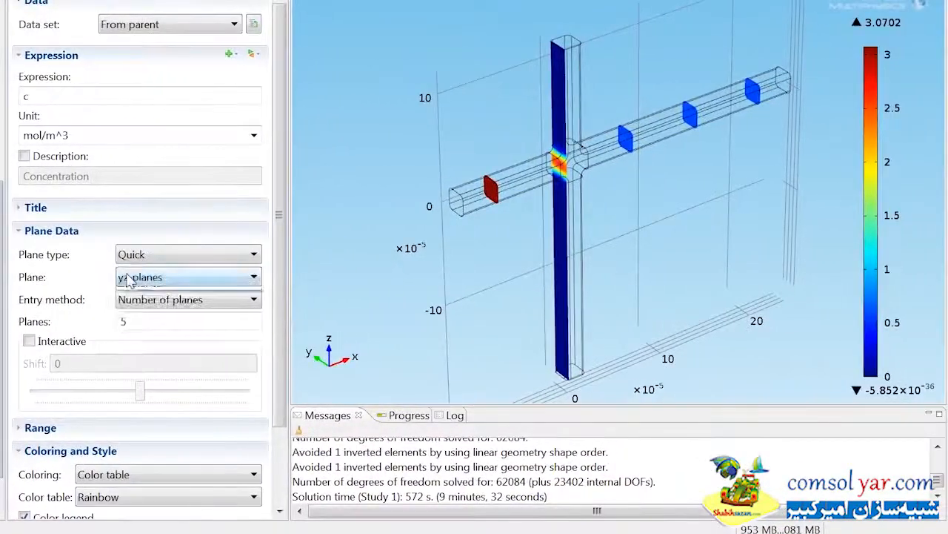
pyautogui.click(314, 278)
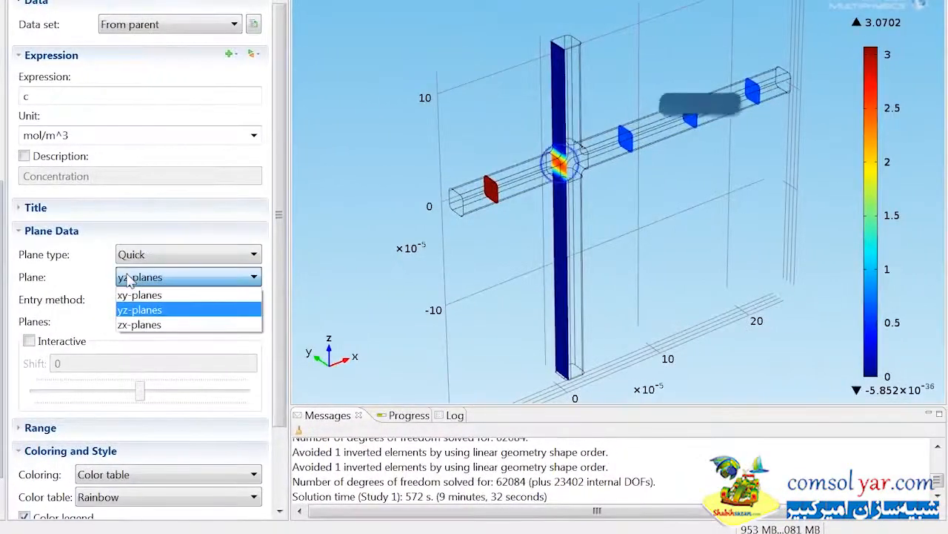
pyautogui.click(129, 323)
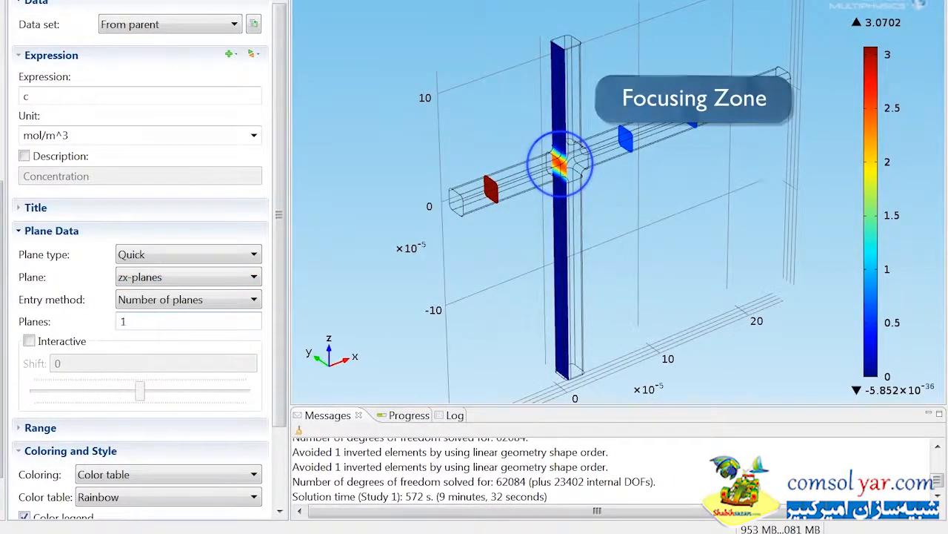
# Step: Choose Concentration (c) of species c as the slice expression and plot the slice in the default 3D view
pyautogui.click(251, 55)
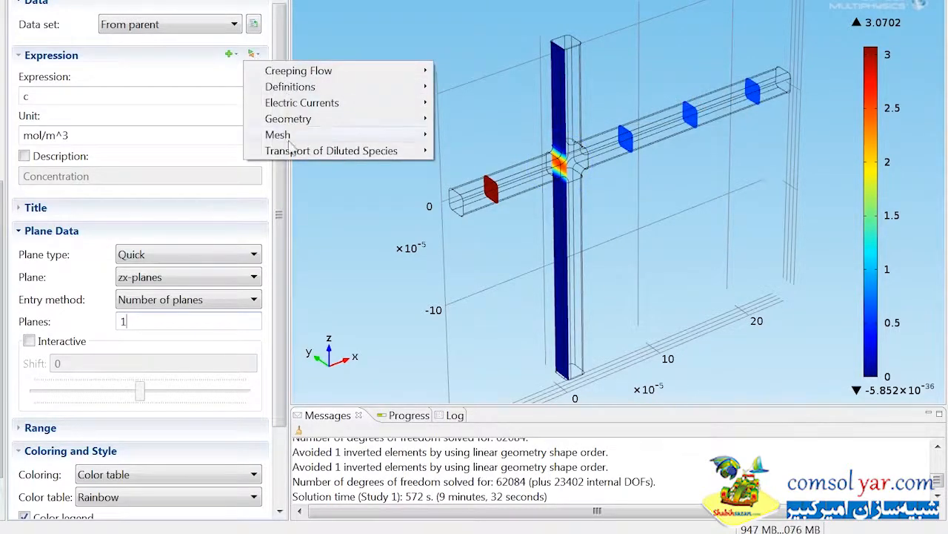
pyautogui.moveTo(297, 156)
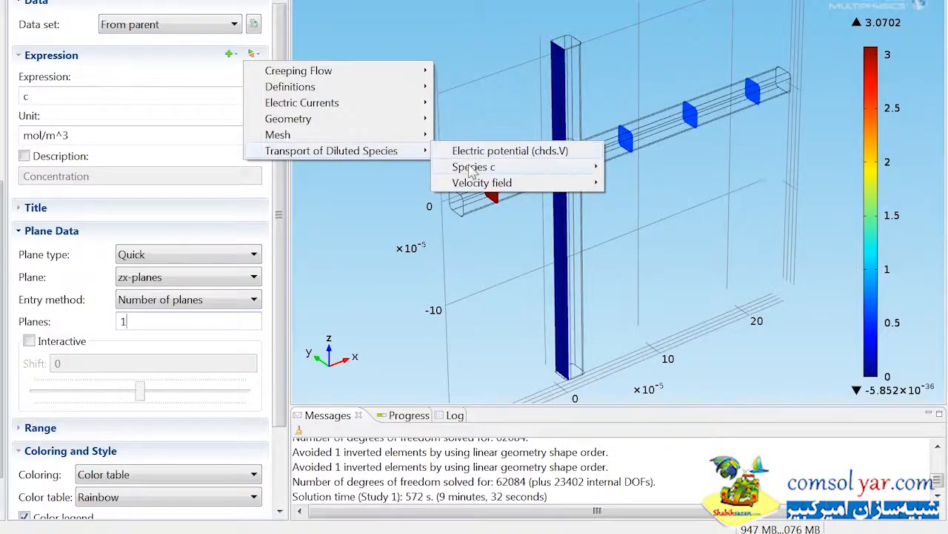
pyautogui.moveTo(472, 171)
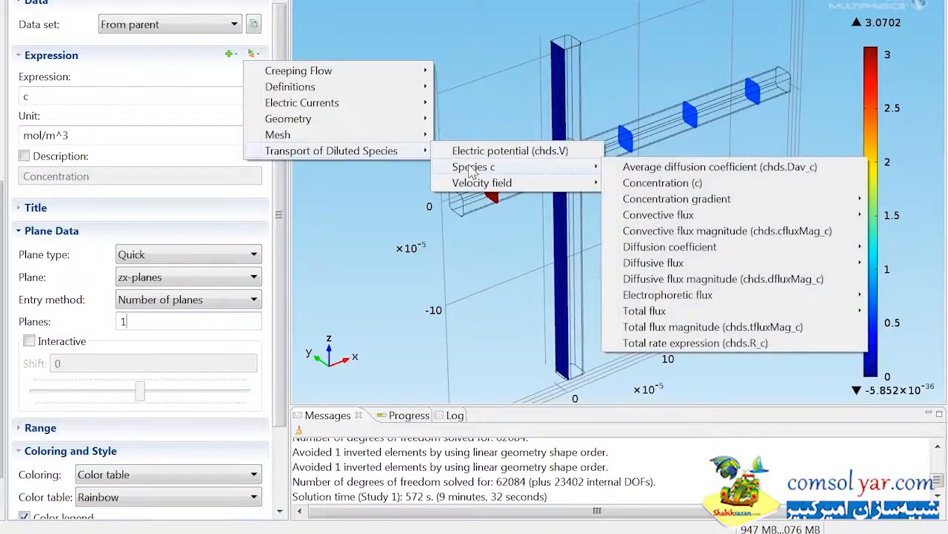
pyautogui.click(633, 183)
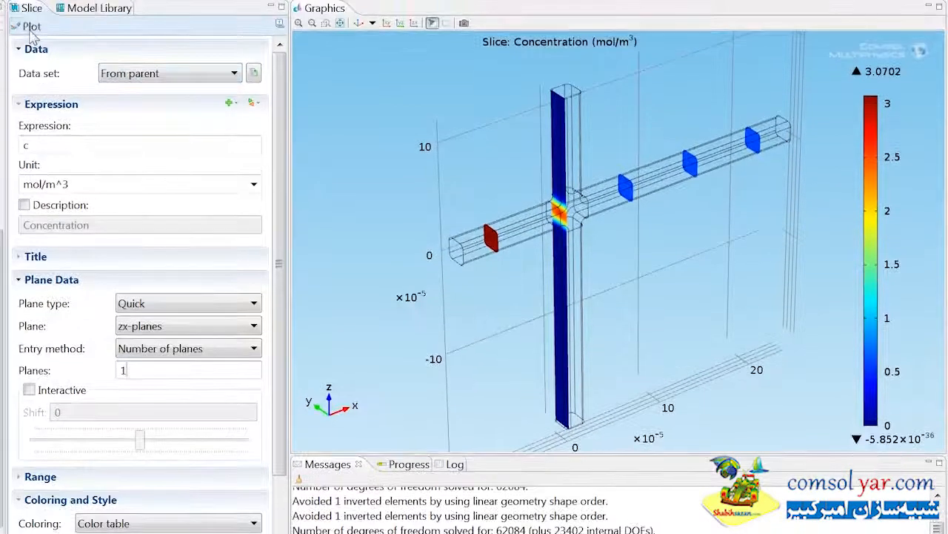
pyautogui.click(30, 33)
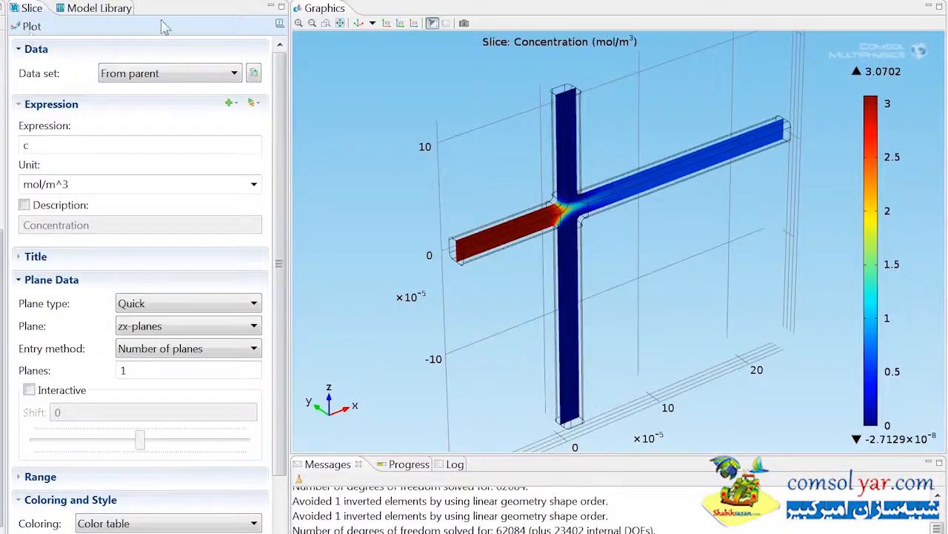
pyautogui.click(360, 24)
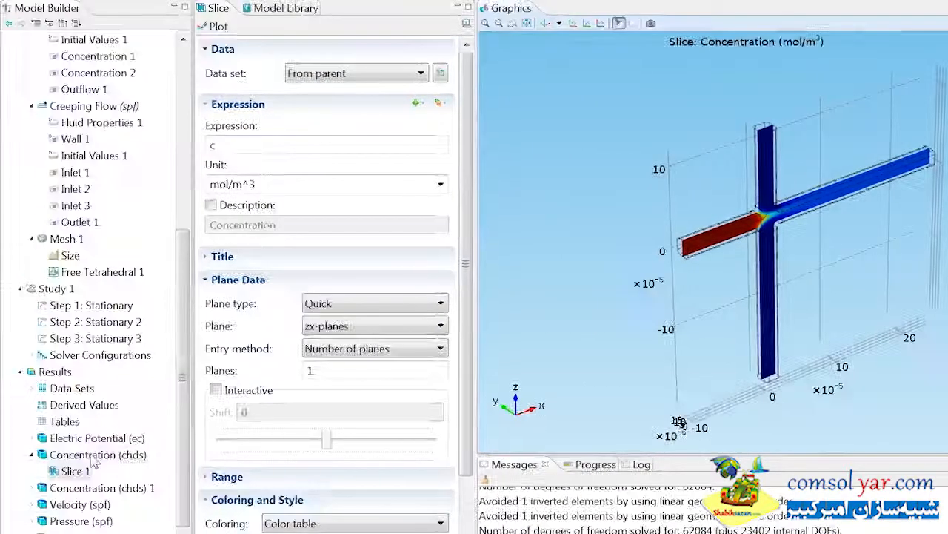
# Step: Add an Arrow Volume plot to the Concentration (chds) group showing the Creeping Flow velocity field (u,v,w)
pyautogui.click(92, 456)
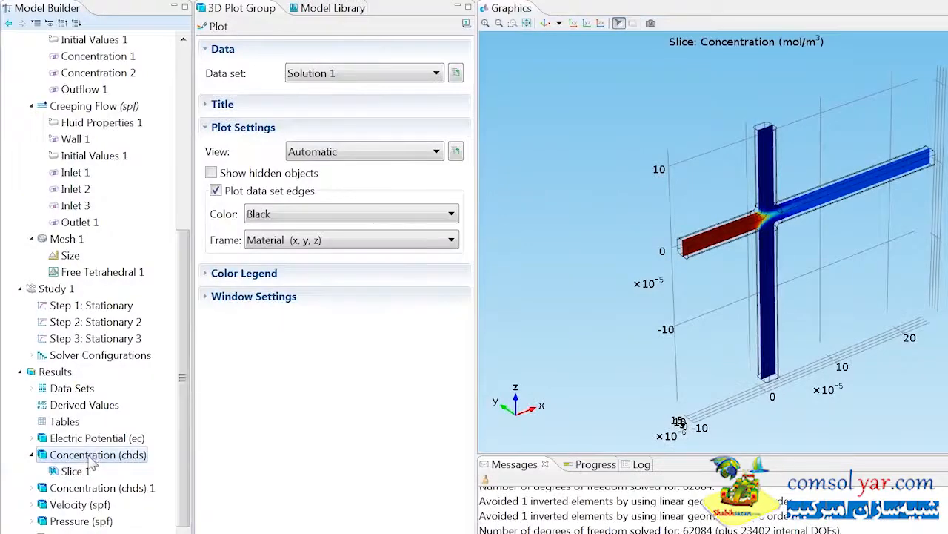
pyautogui.rightClick(90, 458)
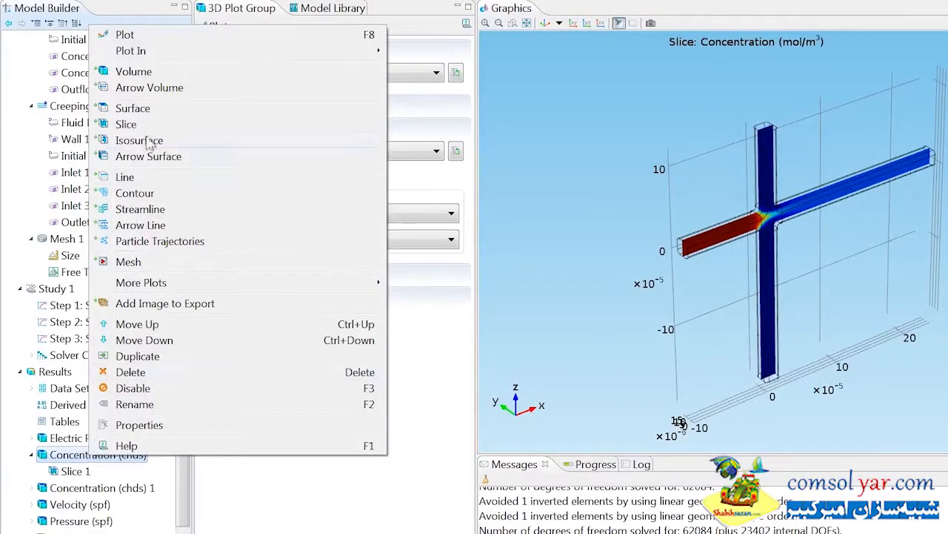
pyautogui.click(152, 88)
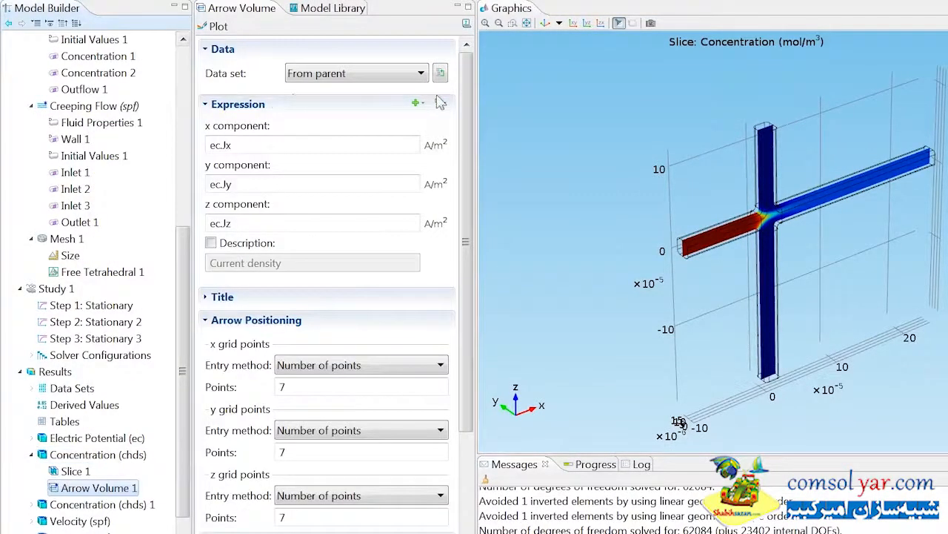
pyautogui.click(439, 103)
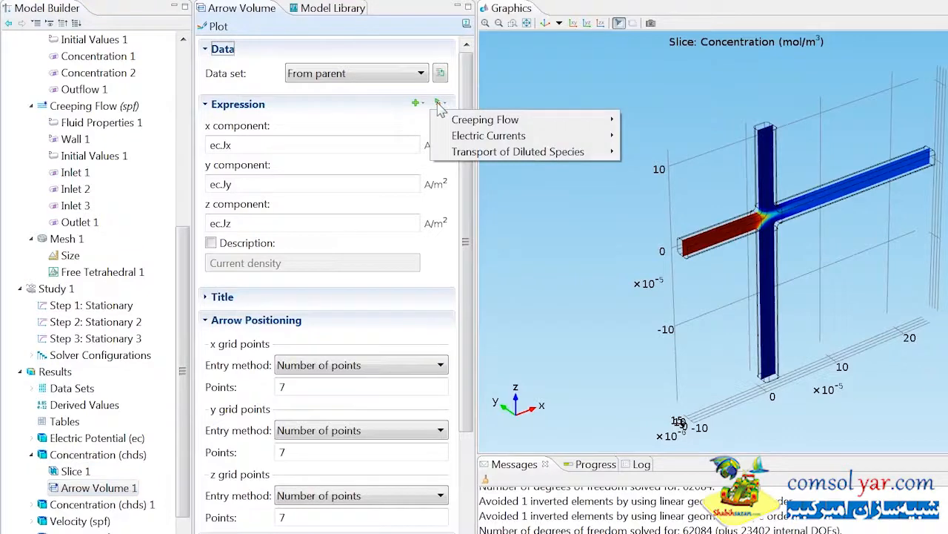
pyautogui.moveTo(474, 122)
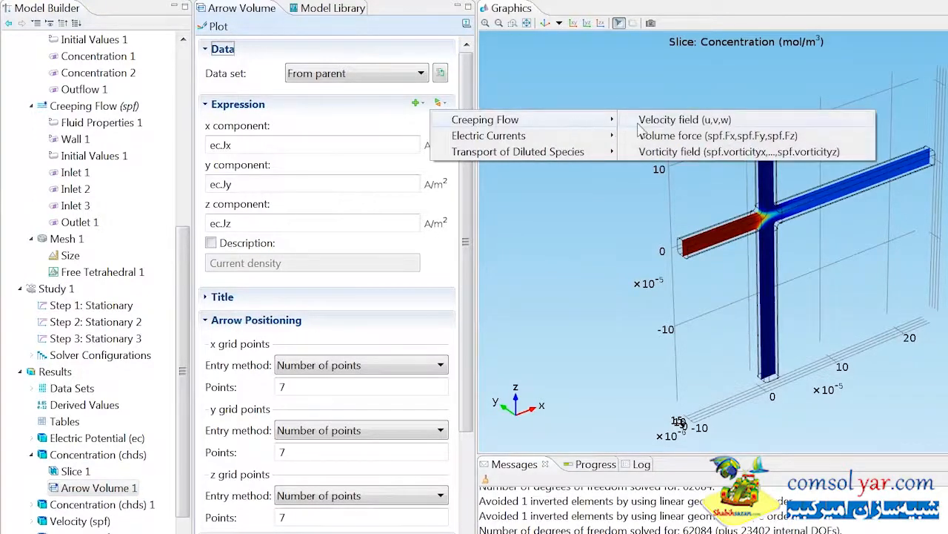
pyautogui.click(643, 121)
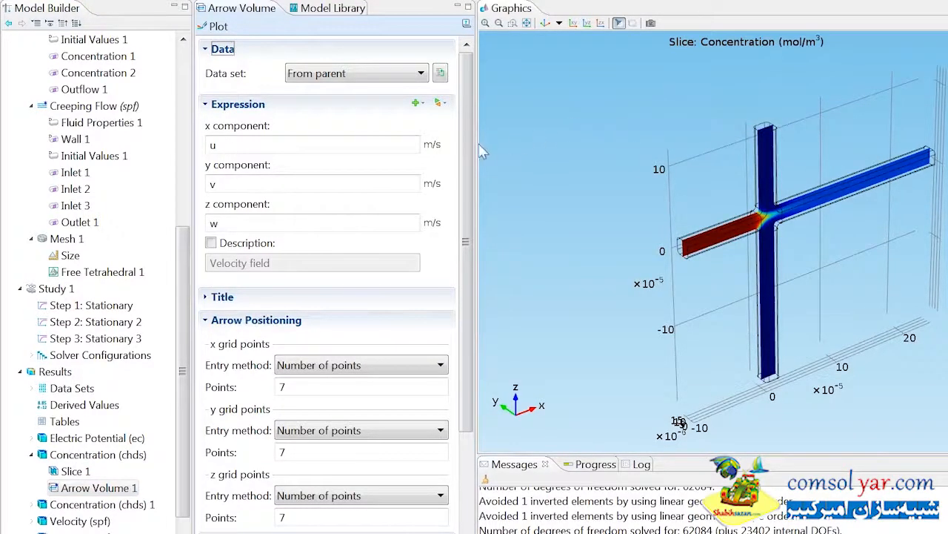
# Step: Set the arrow volume to 28 x grid points, 10 z grid points and a scale factor of 0.006, and plot it
pyautogui.moveTo(468, 143); pyautogui.dragTo(467, 282)
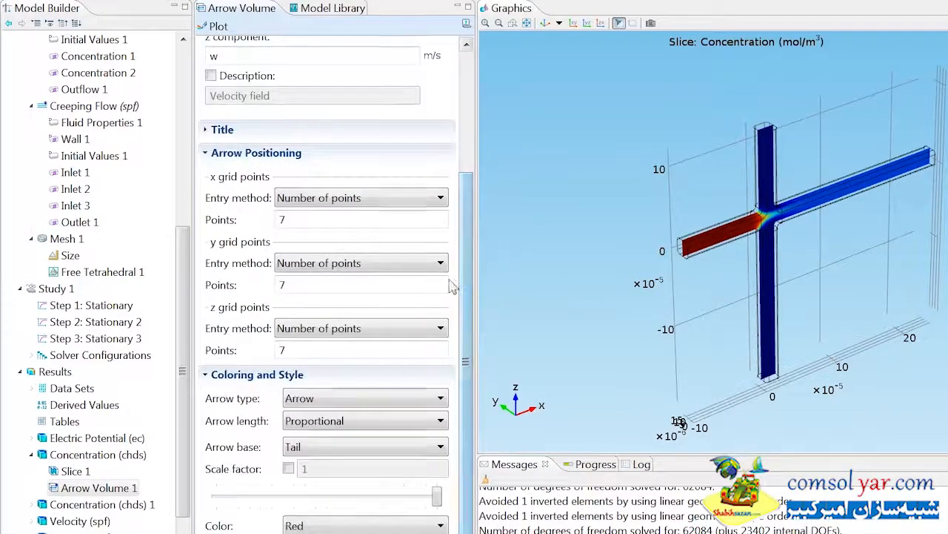
pyautogui.moveTo(358, 220); pyautogui.dragTo(269, 221)
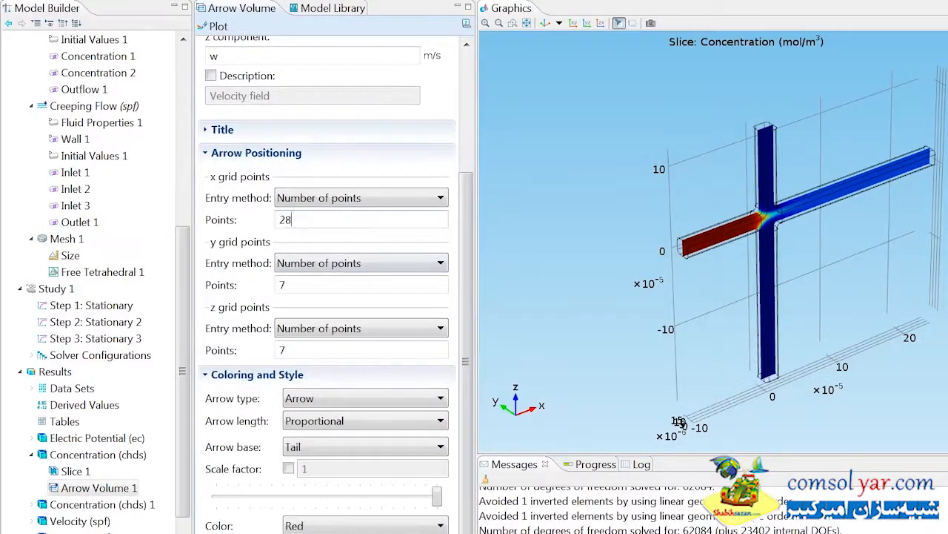
pyautogui.moveTo(298, 349); pyautogui.dragTo(257, 358)
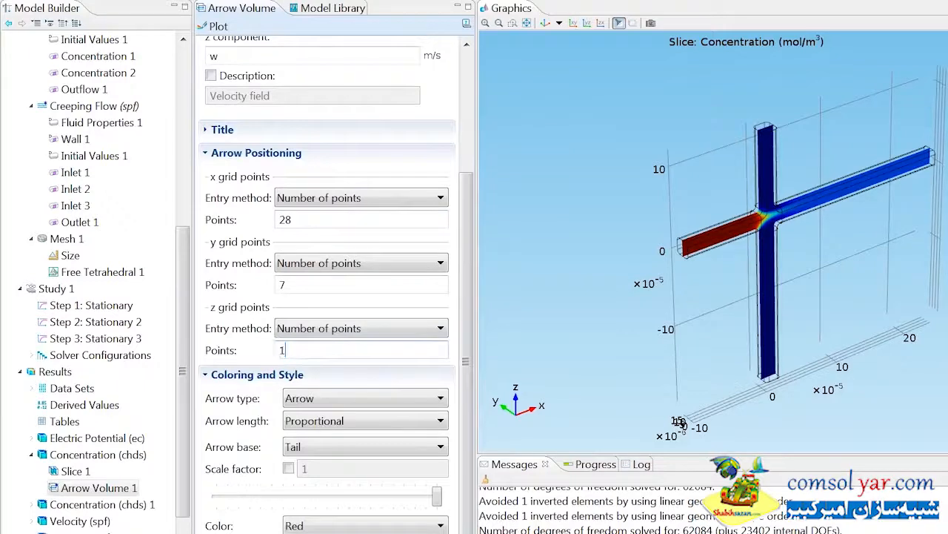
pyautogui.click(289, 468)
pyautogui.doubleClick(300, 469)
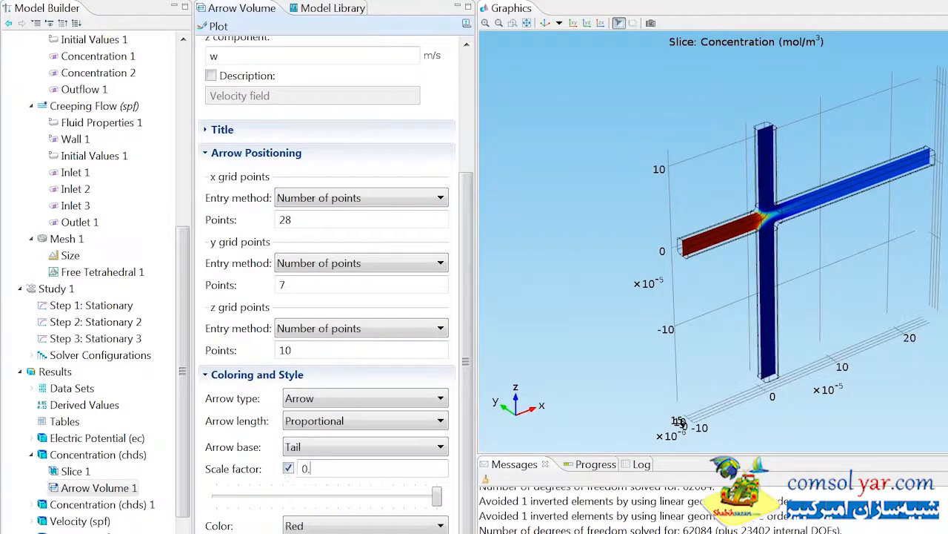
pyautogui.click(203, 27)
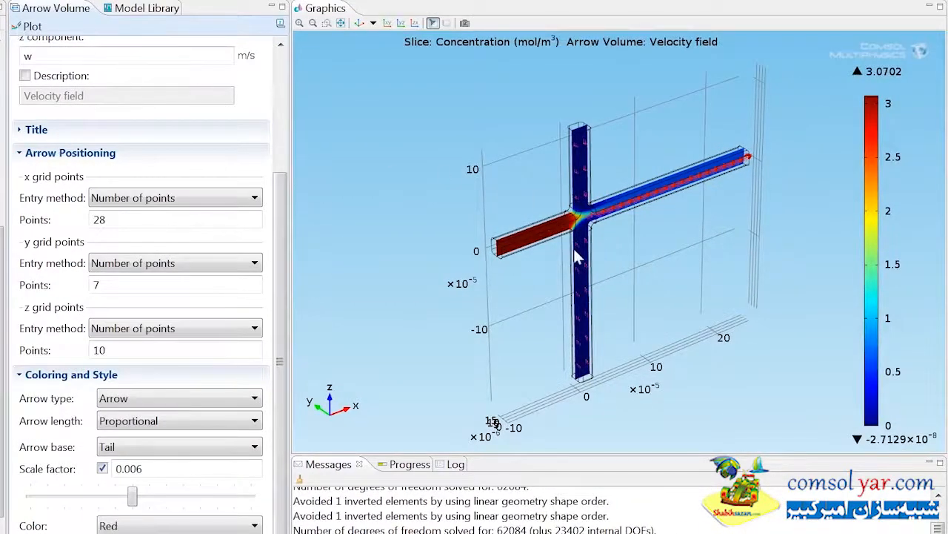
# Step: Examine the concentration slice and velocity arrows around the channel junction up close and restore the default 3D view
pyautogui.scroll(5, 549, 245)
pyautogui.moveTo(546, 154); pyautogui.dragTo(544, 113, button='middle')
pyautogui.moveTo(608, 189); pyautogui.dragTo(561, 164)
pyautogui.moveTo(558, 138); pyautogui.dragTo(562, 132)
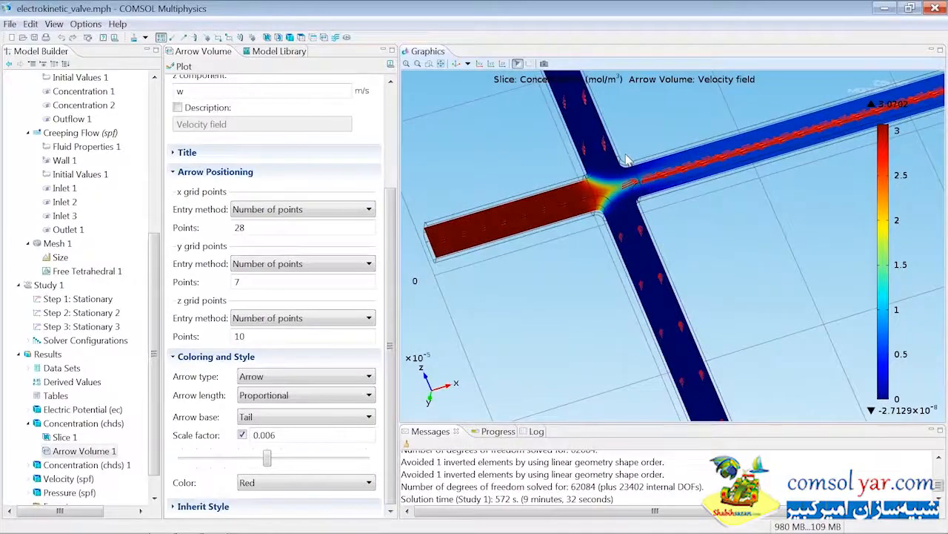
pyautogui.click(455, 64)
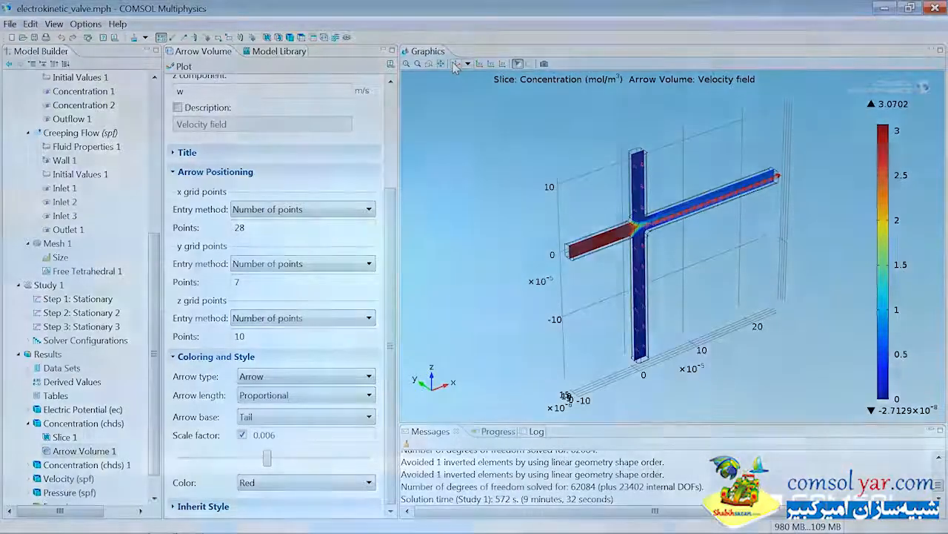